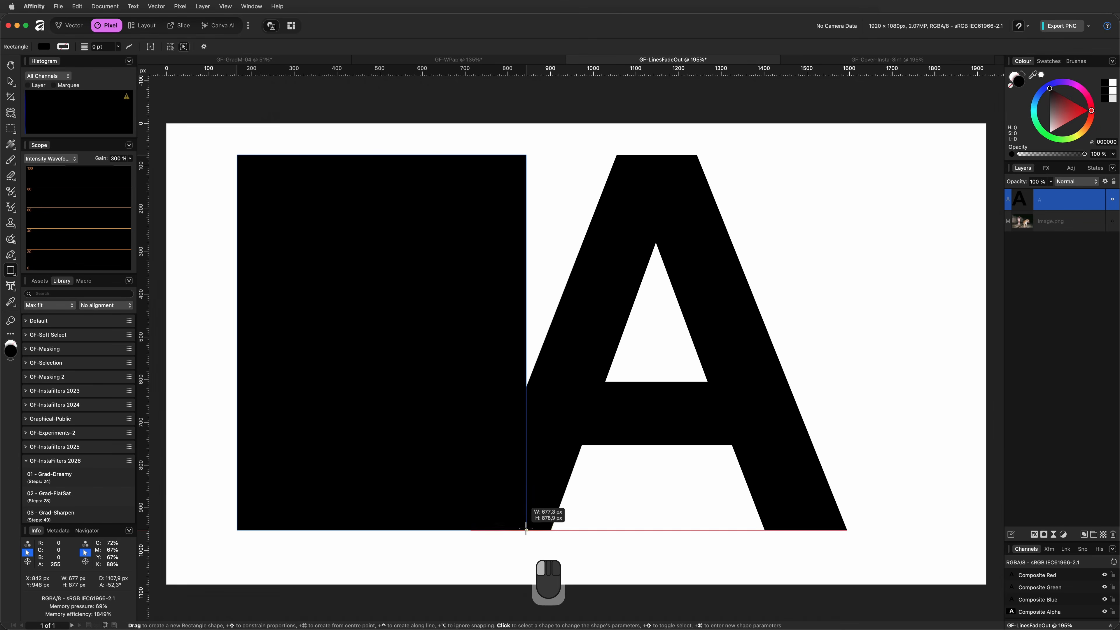
Step: Draw a black rectangle over the A's left leg, then shear it to the leg's slant and extend its left side outward
left_click_drag(526, 343, 552, 343)
left_click(394, 150)
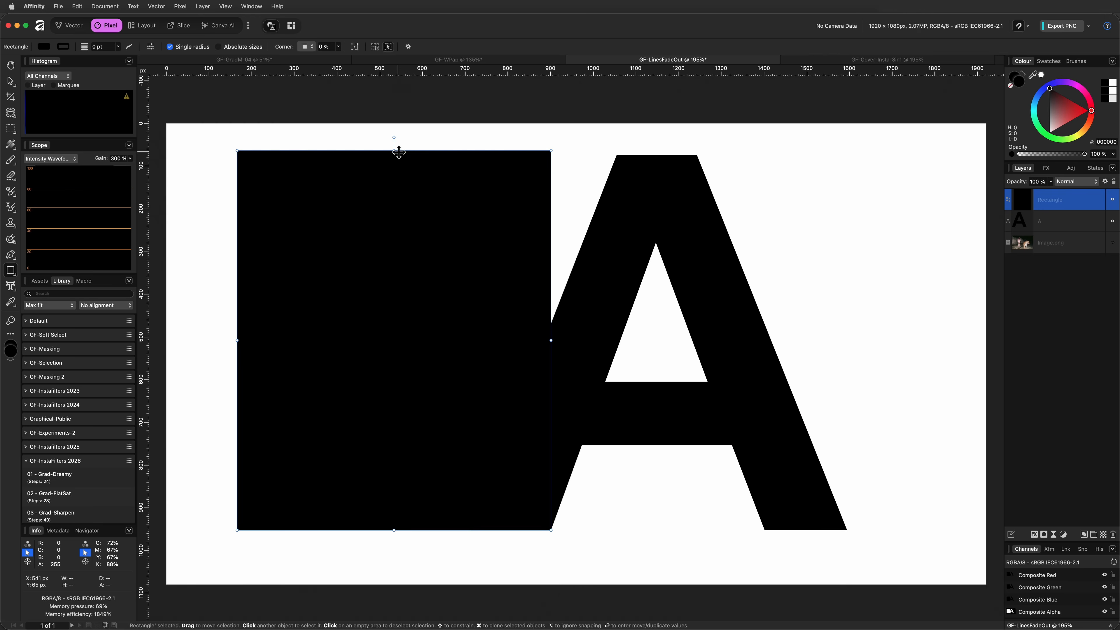
left_click_drag(395, 150, 529, 155)
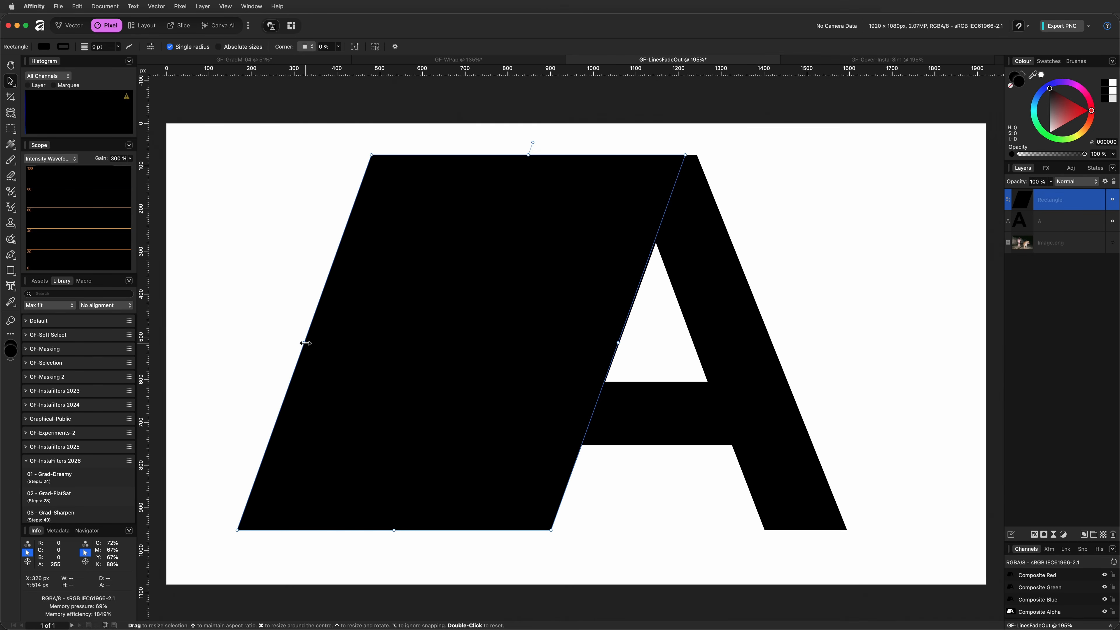
left_click_drag(306, 343, 273, 344)
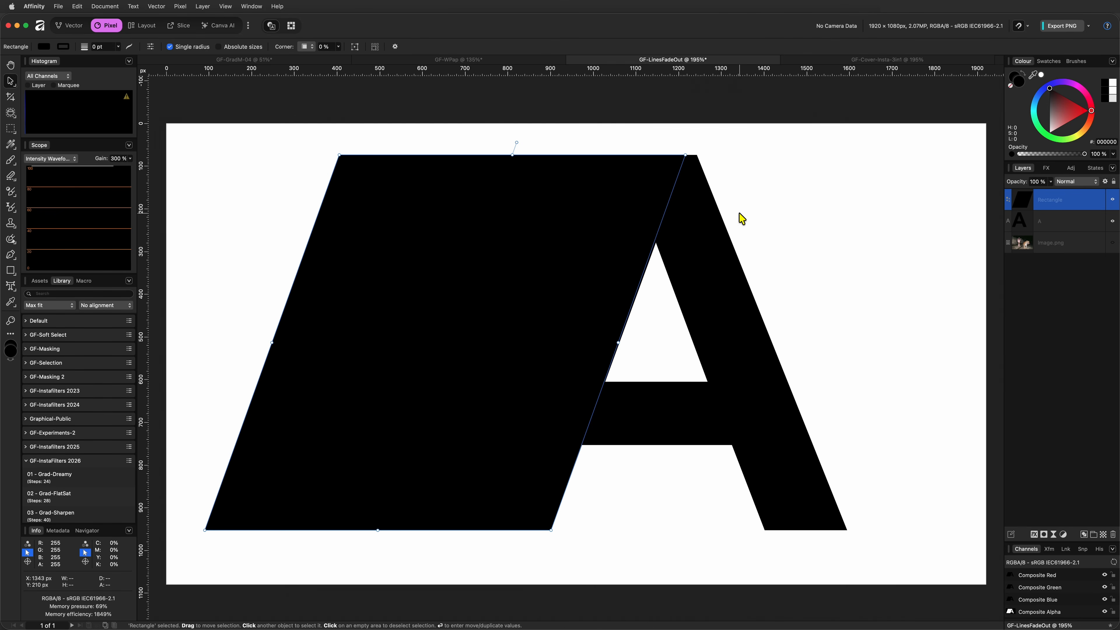
Step: Add a live Glitch filter to the slanted rectangle and set its glitch type to Shred
left_click(1063, 535)
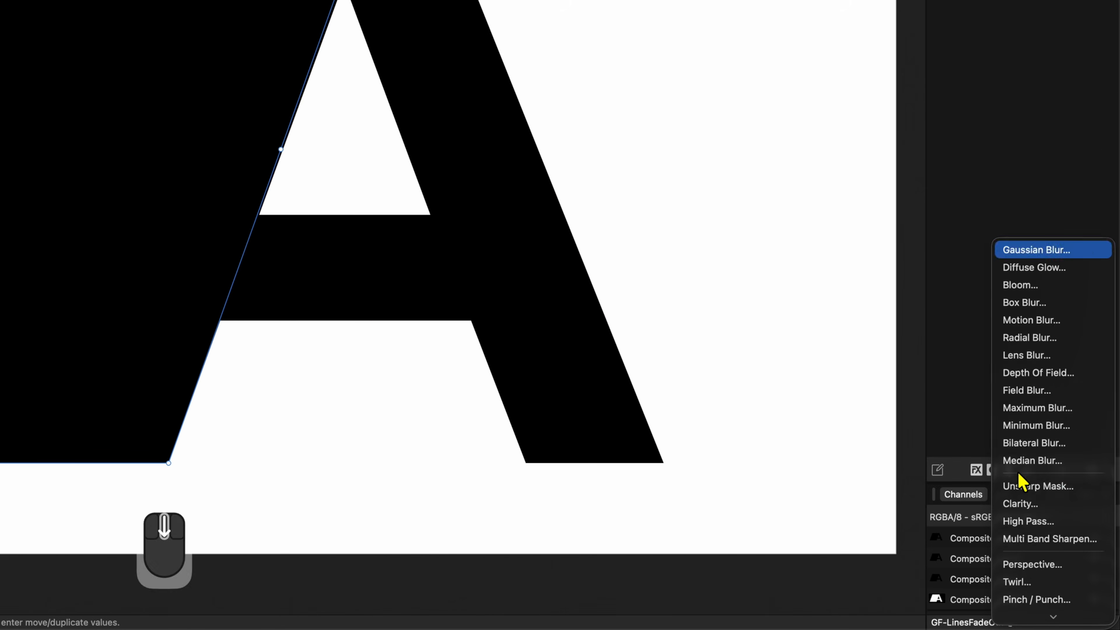
scroll(1043, 542, "down", 5)
left_click(1034, 364)
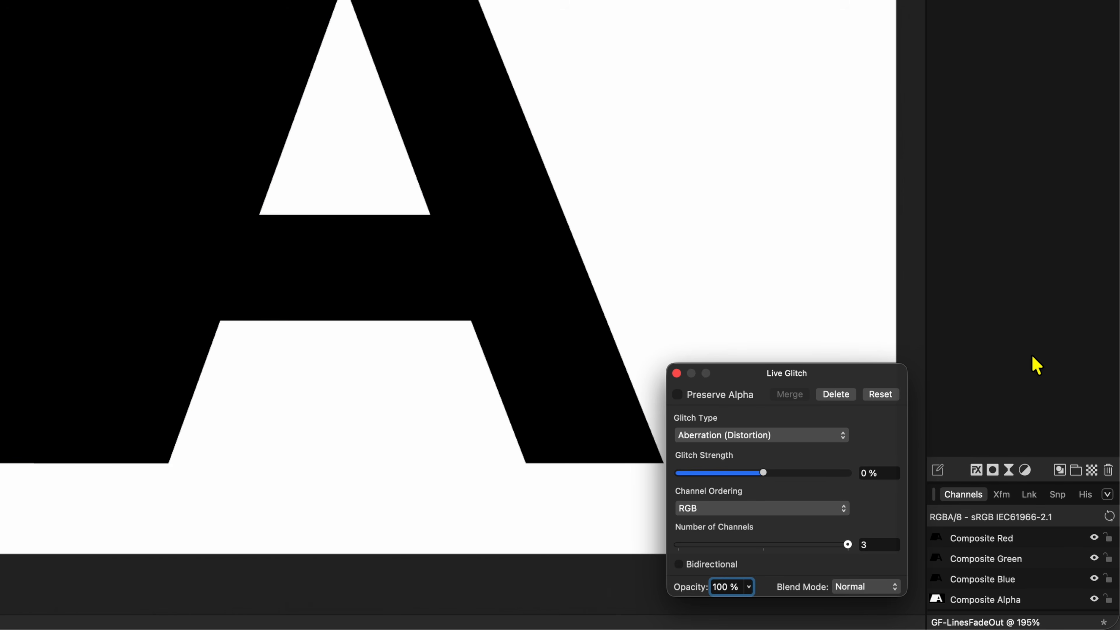
left_click(755, 439)
left_click(753, 467)
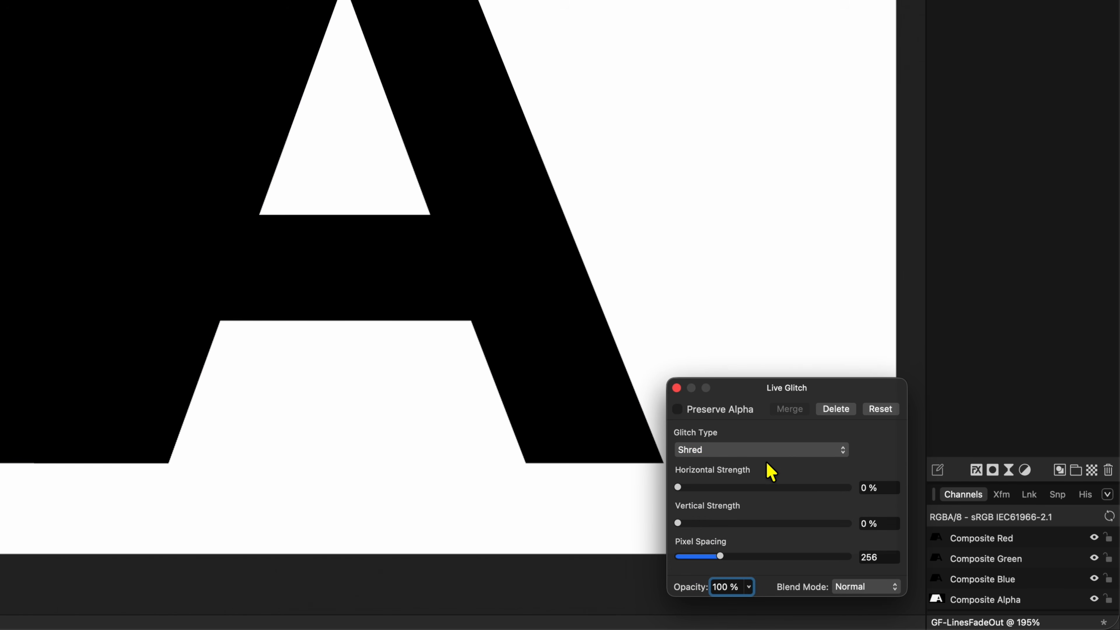
Step: Set the Shred glitch to 40% horizontal strength with a pixel spacing of 1, and close its settings
left_click_drag(678, 488, 720, 488)
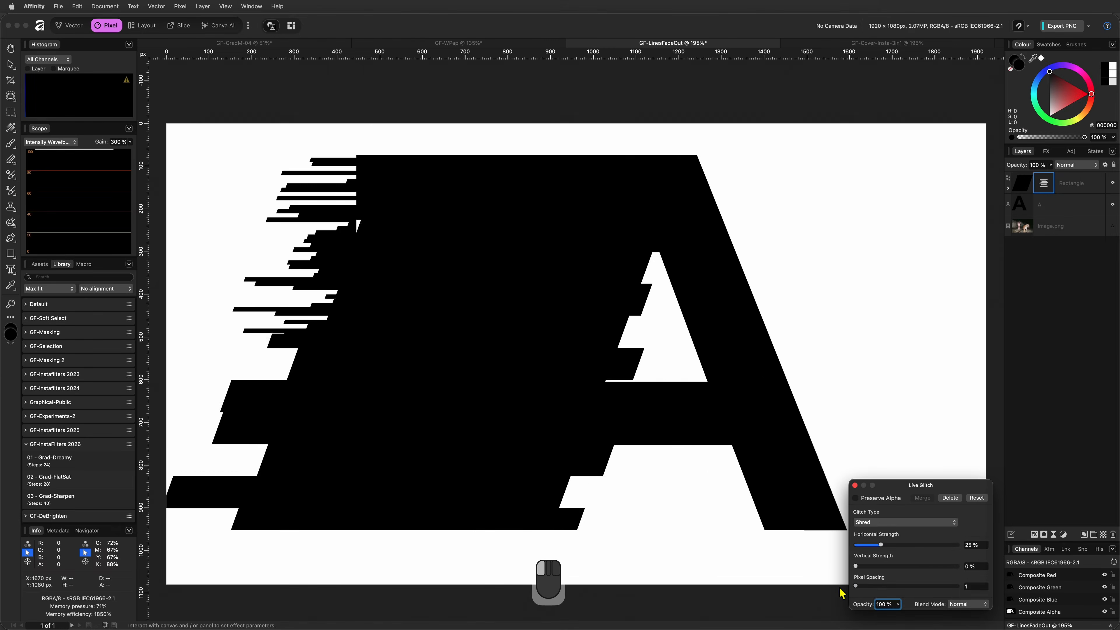
left_click_drag(720, 556, 678, 556)
left_click_drag(882, 547, 897, 549)
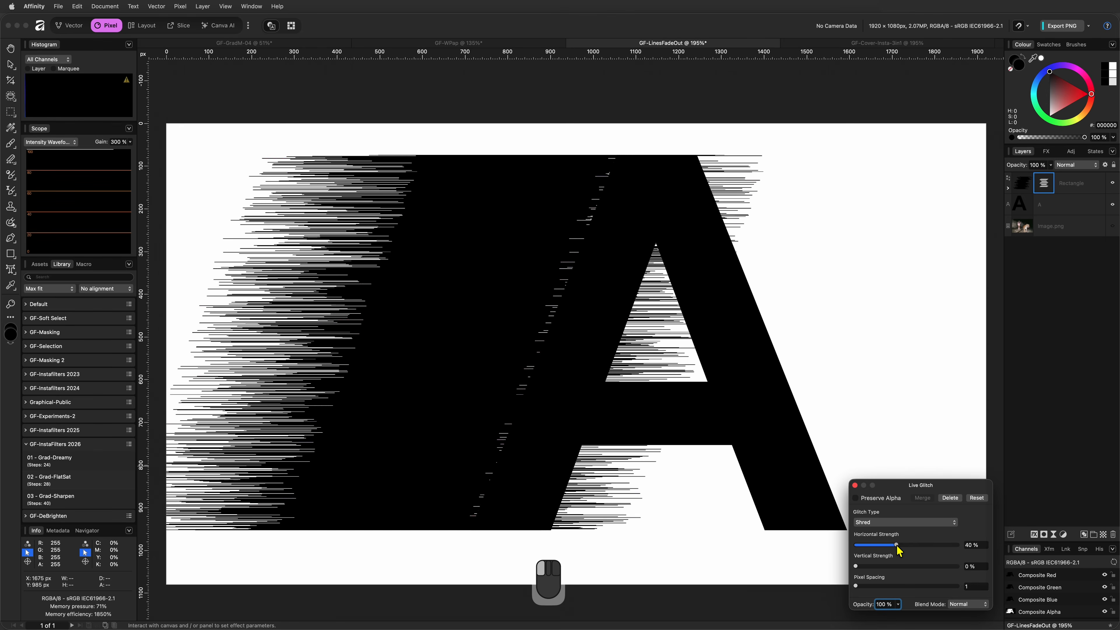
left_click(855, 485)
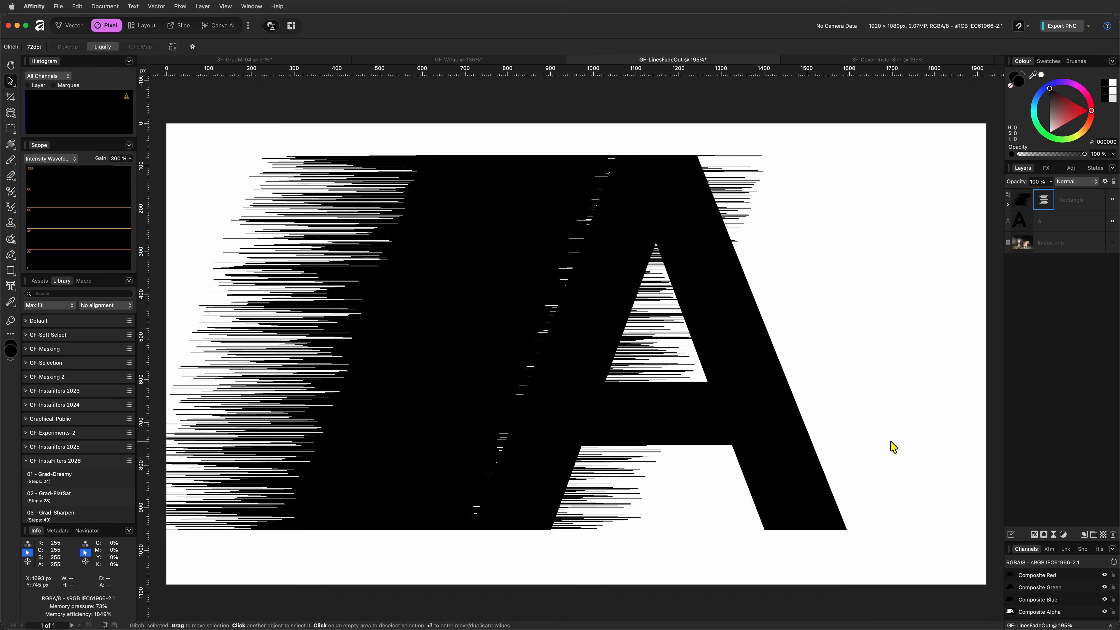
Step: Narrow the glitched rectangle by pulling its left edge in towards the A
left_click(1018, 207)
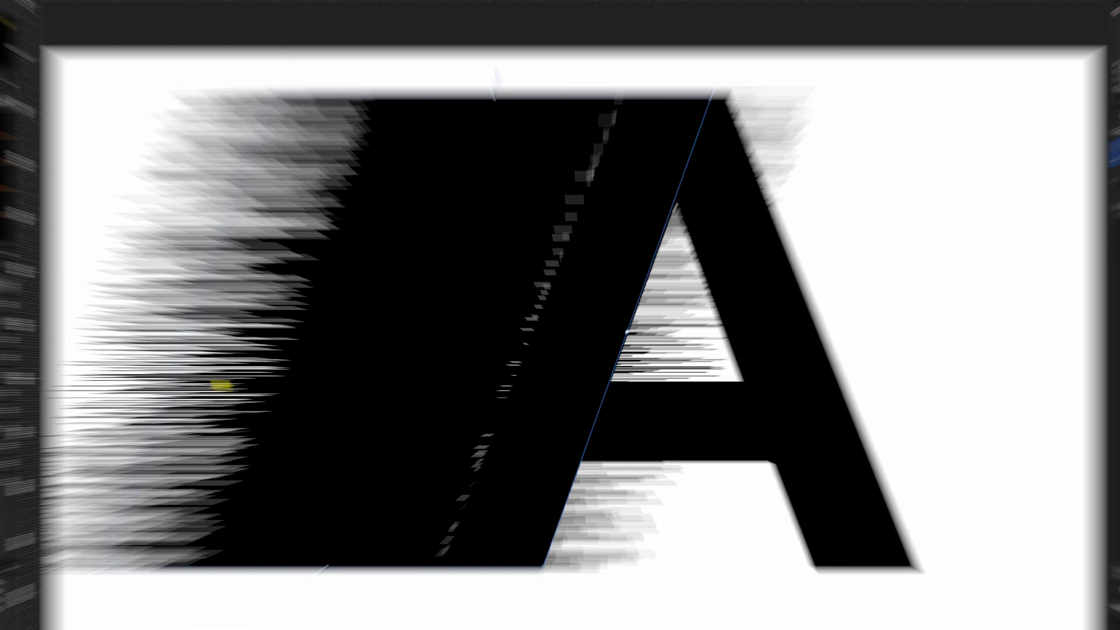
left_click_drag(272, 342, 333, 345)
left_click_drag(164, 320, 189, 321)
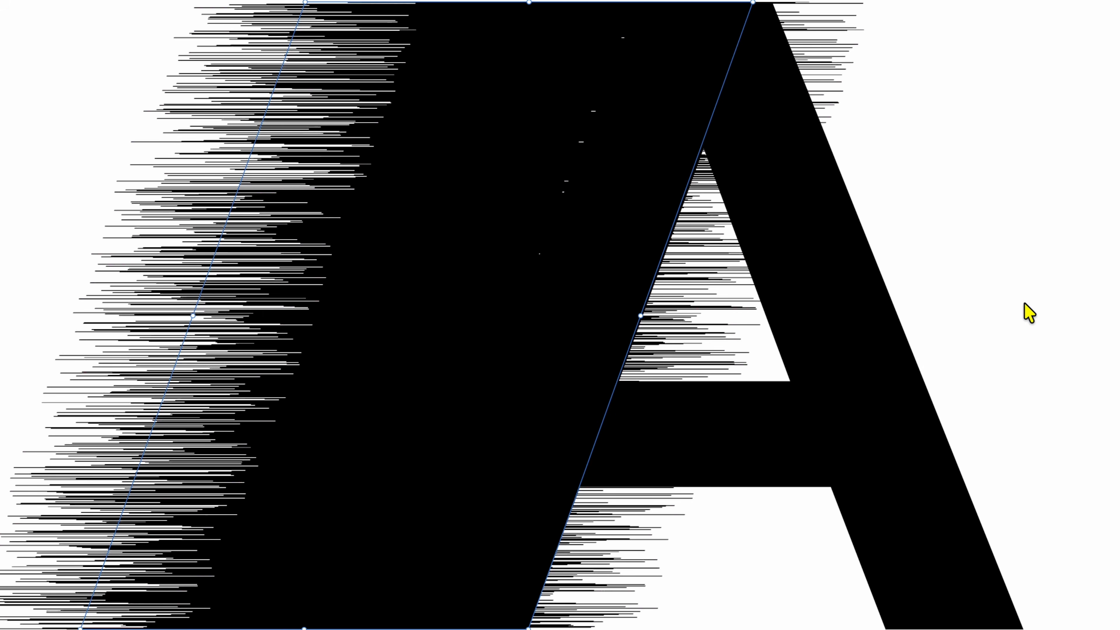
Step: Draw a tall rectangle over the left streaks and apply it as a clipping mask on the glitched rectangle
left_click(785, 269)
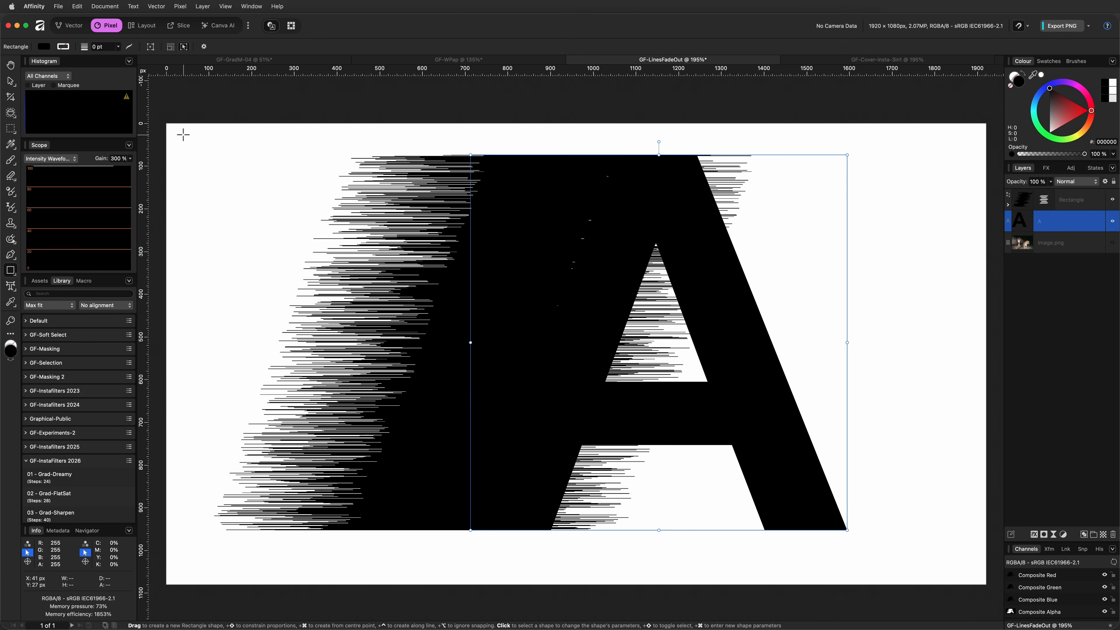
mouse_move(180, 136)
left_mouse_down()
mouse_move(429, 371)
mouse_move(521, 546)
left_mouse_up()
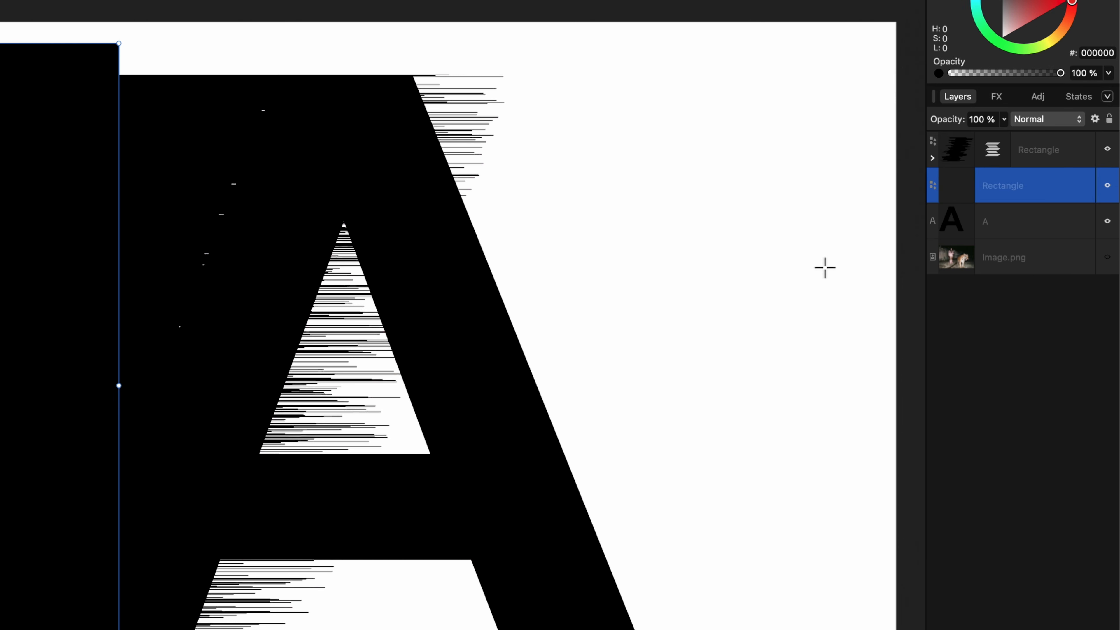
left_click_drag(1019, 220, 1021, 211)
left_click_drag(957, 177, 958, 156)
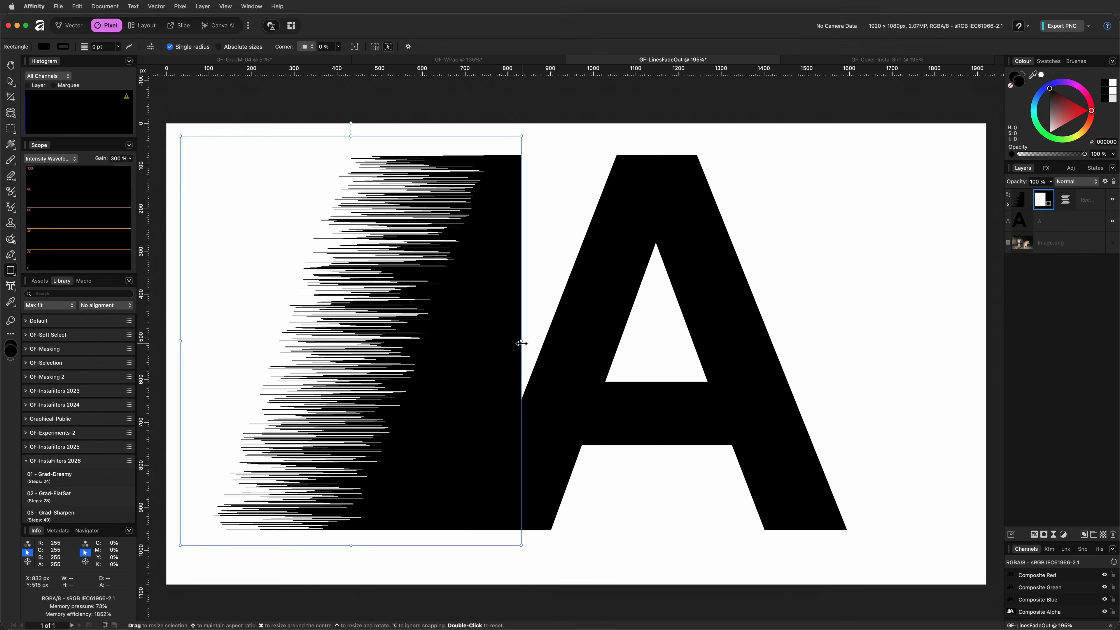
Step: Widen the clipping mask rectangle and shear it to follow the A's left leg, hiding the streaks inside the letter
left_click_drag(119, 385, 146, 385)
left_click_drag(540, 340, 541, 340)
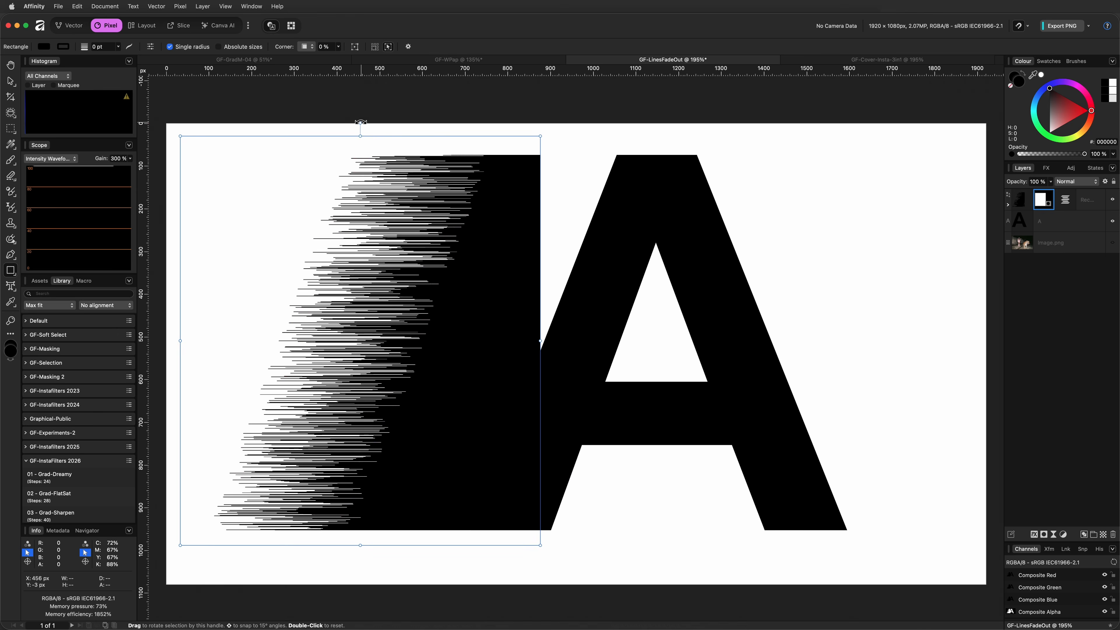
left_click_drag(361, 132, 456, 131)
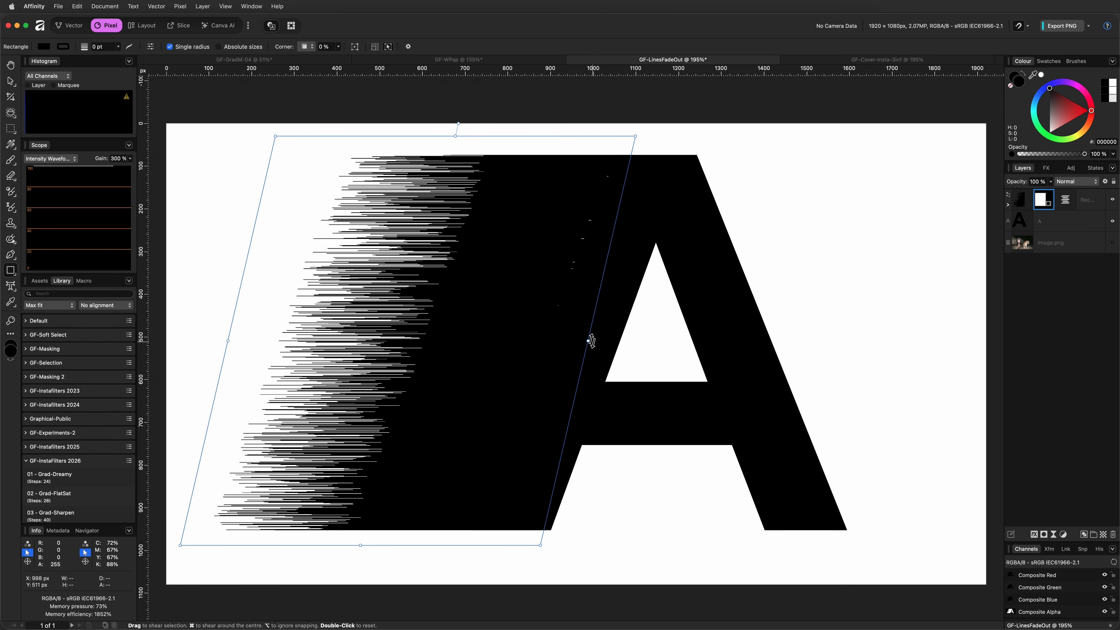
left_click_drag(588, 340, 613, 342)
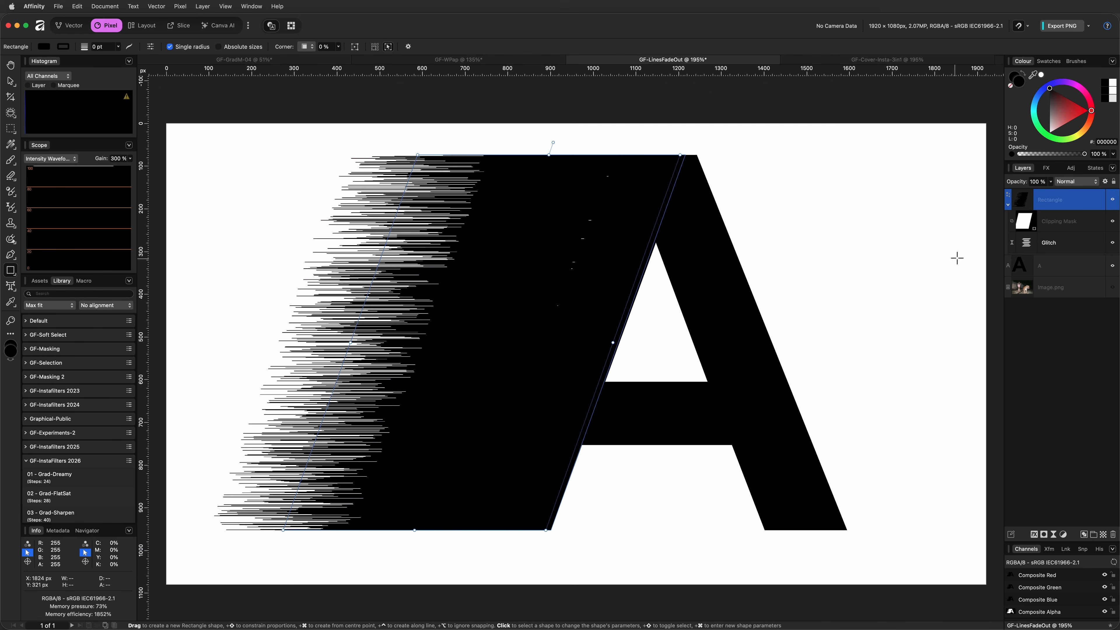
Step: Apply a linear gradient fill to the glitched rectangle, running from the A's side to the rectangle's left edge
left_click(1023, 221)
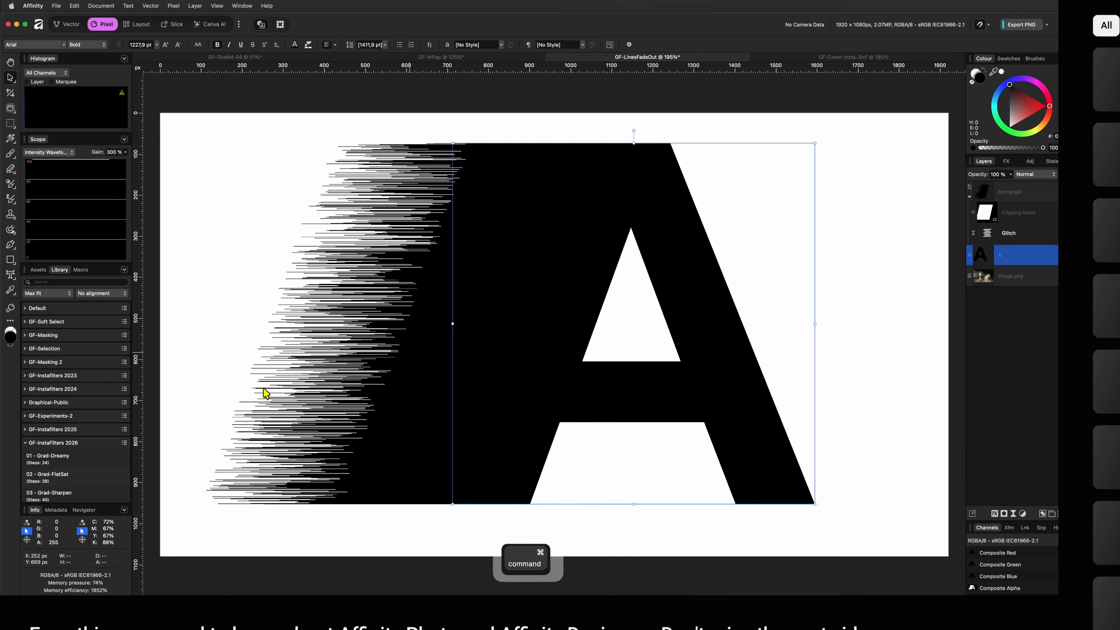
key("super+3")
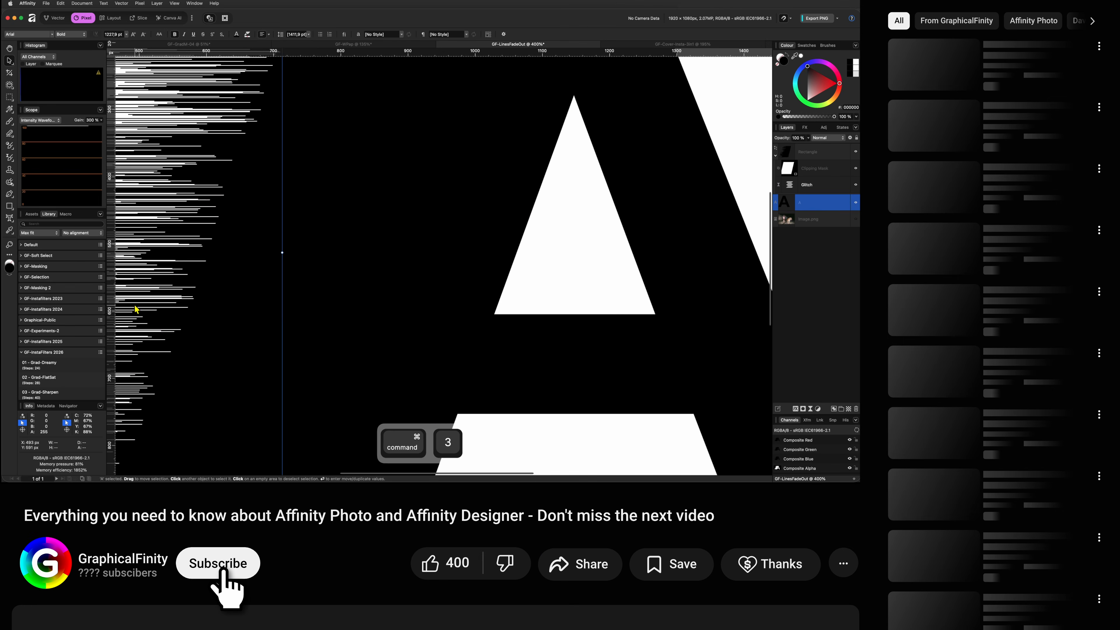
scroll(194, 305, "left", 5)
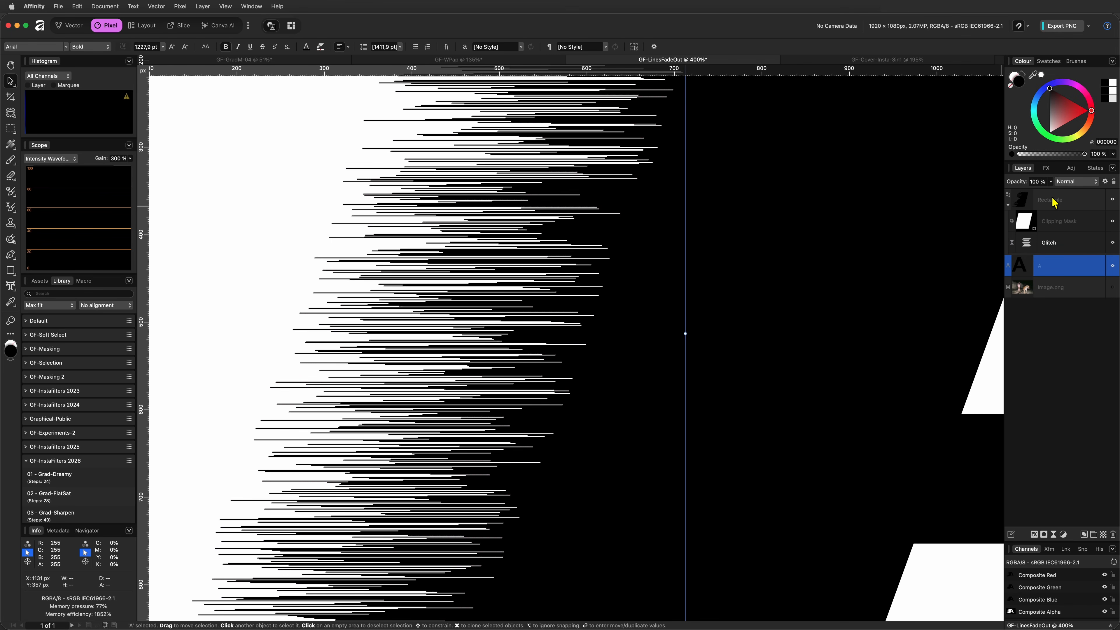
left_click(1055, 203)
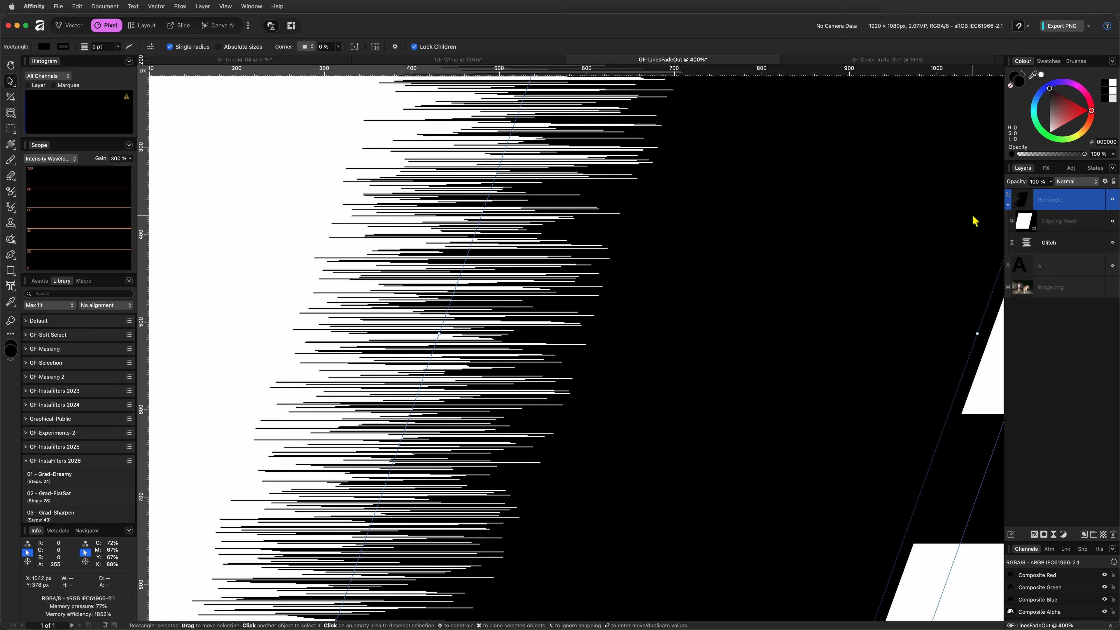
left_click(9, 144)
left_click_drag(836, 344, 434, 347)
Step: Set the gradient's left end stop to black with 0% opacity
left_click(434, 346)
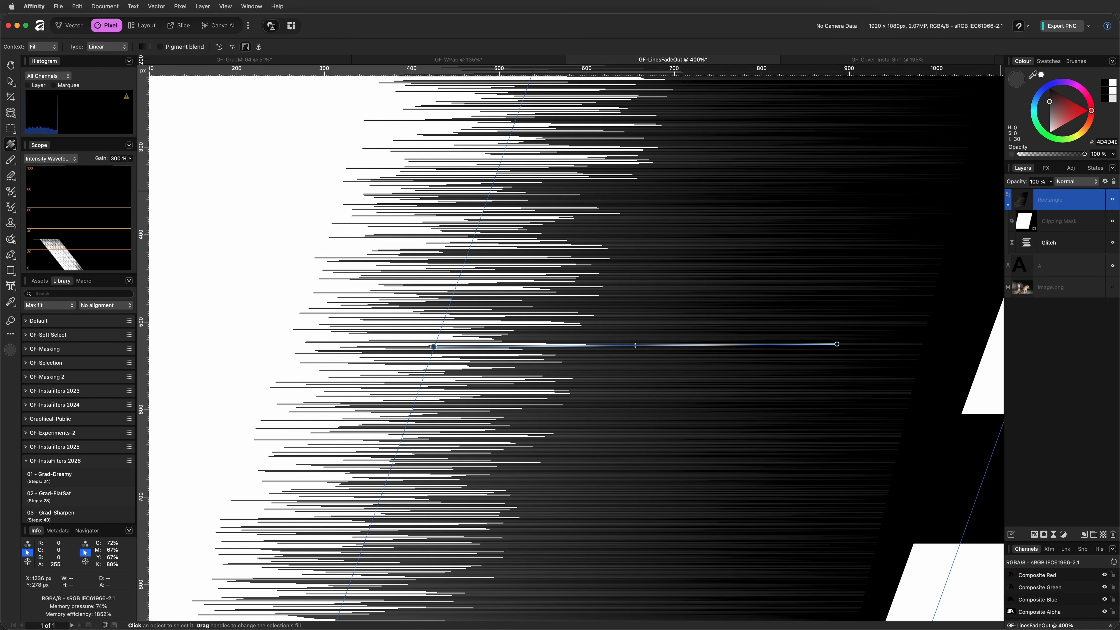
left_click_drag(1059, 106, 1045, 70)
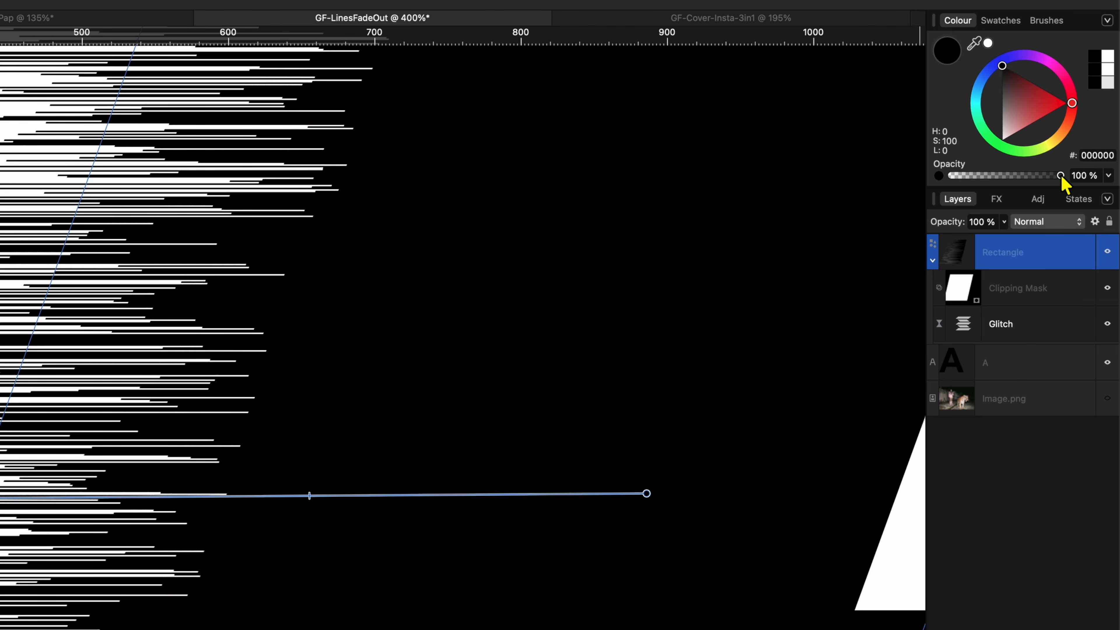
left_click_drag(1060, 175, 978, 175)
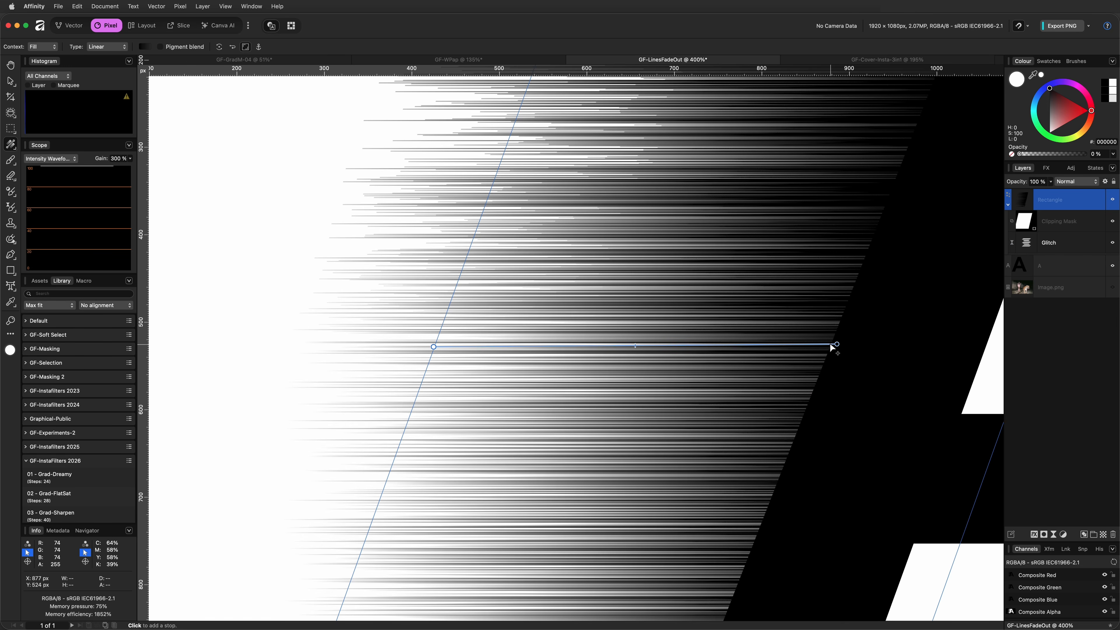
Step: Shorten the gradient and angle it perpendicular to the rectangle's slanted left edge, and deselect the layer
left_click_drag(832, 347, 620, 403)
key("super+0")
mouse_move(438, 369)
left_mouse_down()
mouse_move(433, 383)
mouse_move(443, 371)
left_mouse_up()
left_click(347, 340)
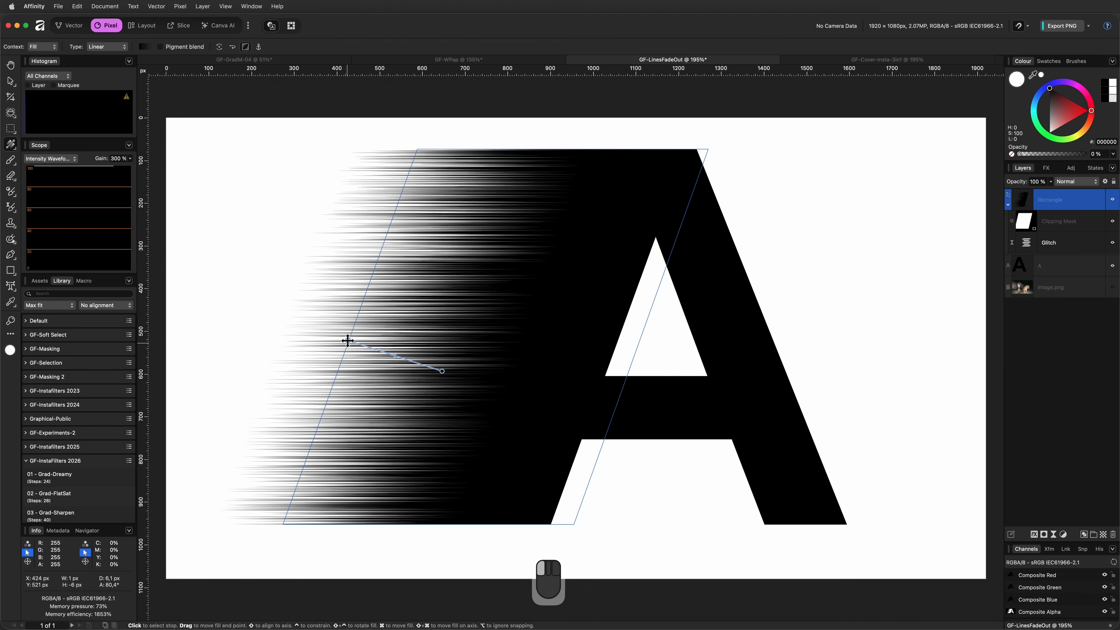
key("v")
key("super+d")
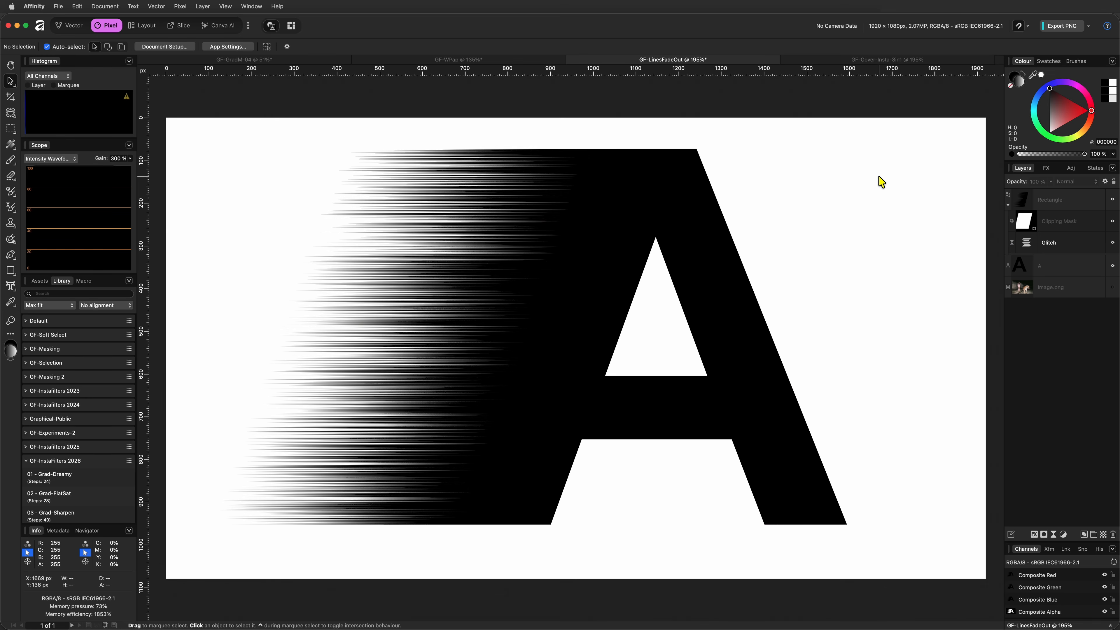
Step: Collapse the glitched rectangle's layer and group it with the letter A layer
left_click(1007, 205)
left_click(1023, 209)
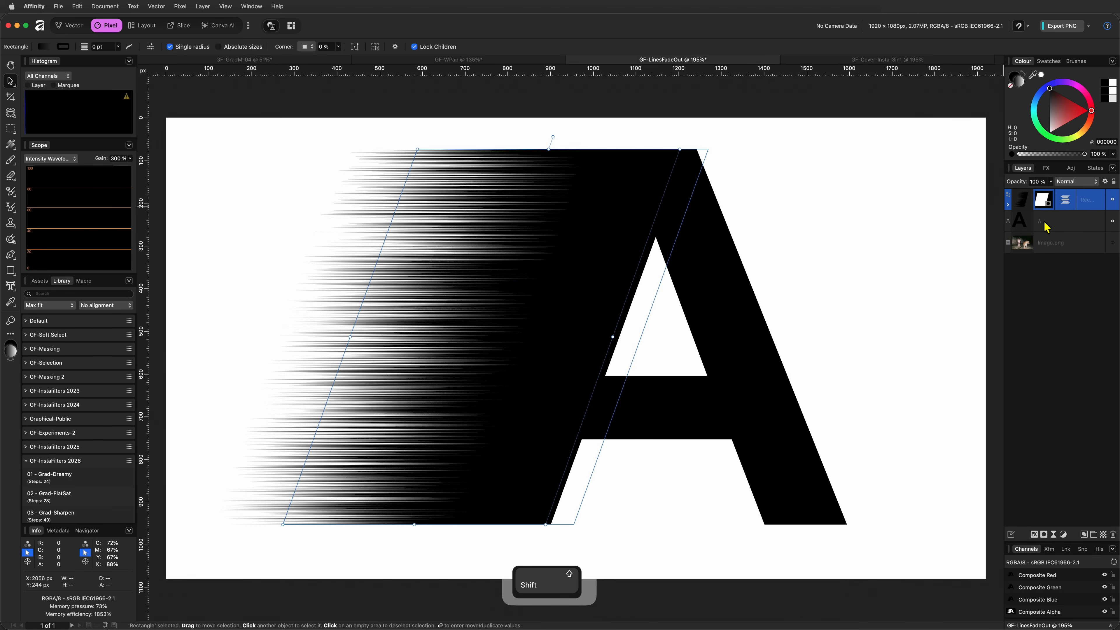
left_click(1043, 223, "shift")
right_click(1043, 223)
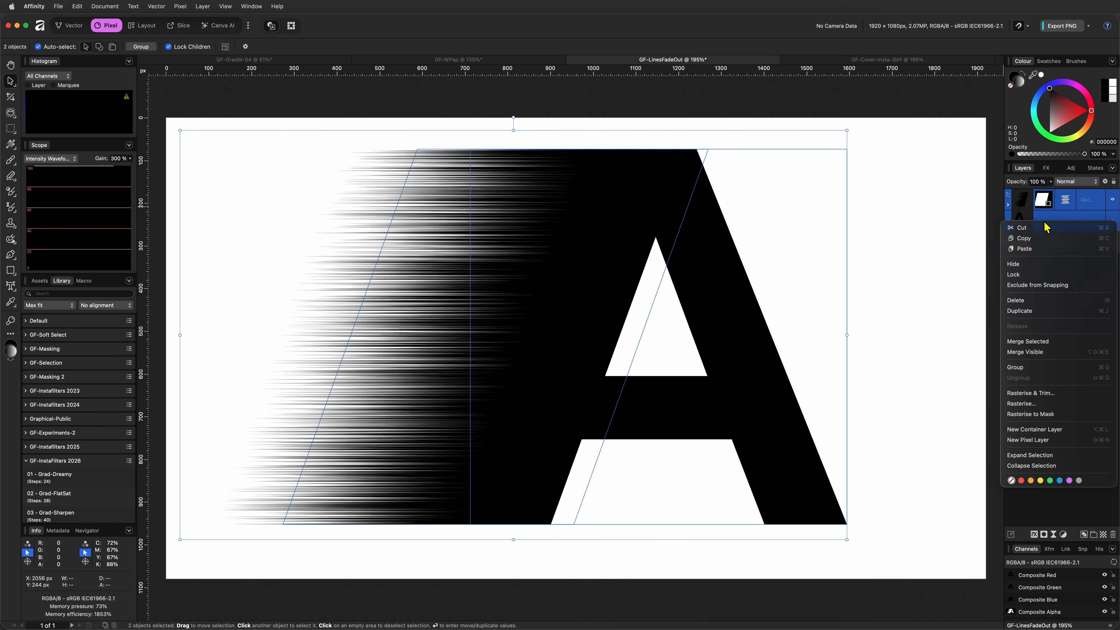
left_click(1042, 368)
Step: Show the Image.png layer and apply the group to it as a clipping mask
left_click(1113, 221)
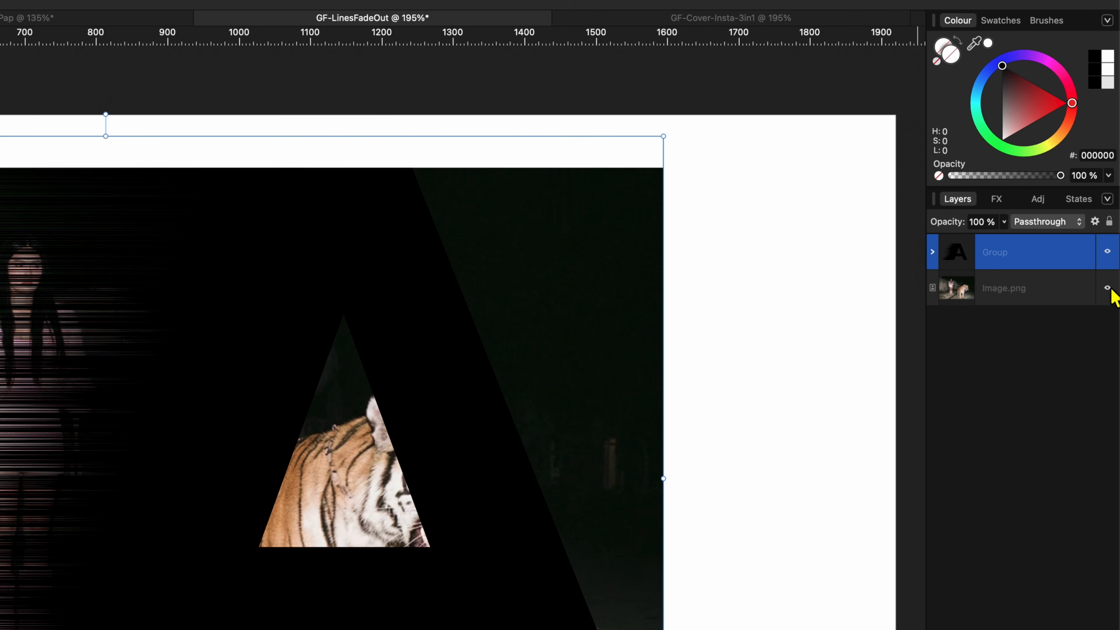
left_click_drag(950, 257, 957, 292)
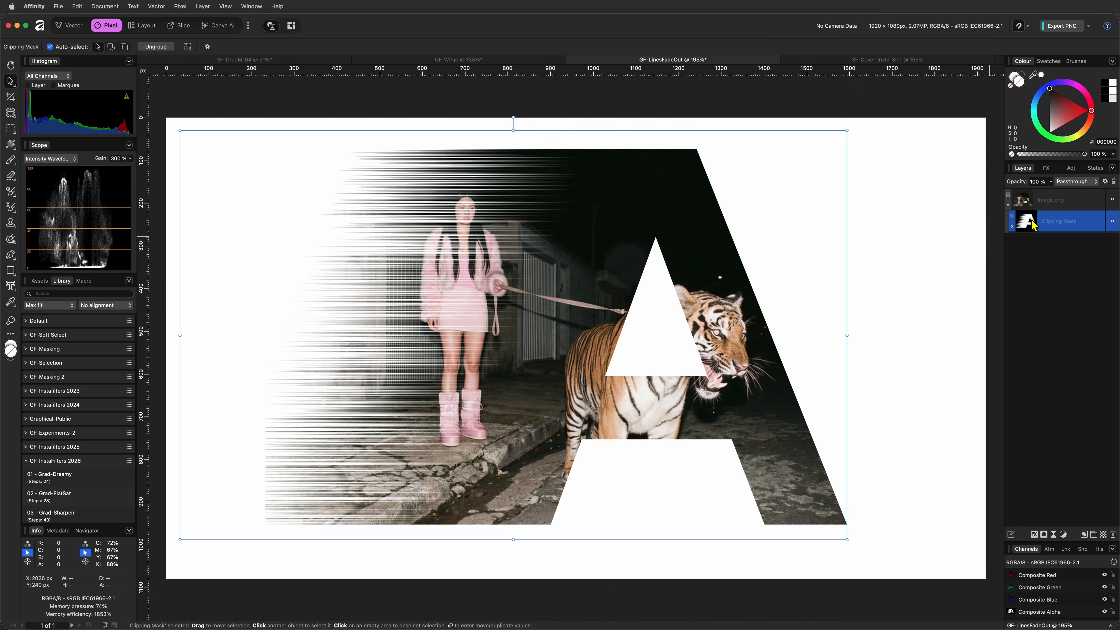
Step: Scale down the A-shaped clipping mask and reposition it over the woman and the tiger
left_click_drag(588, 301, 619, 299)
left_click_drag(892, 539, 842, 508)
left_click_drag(526, 405, 517, 431)
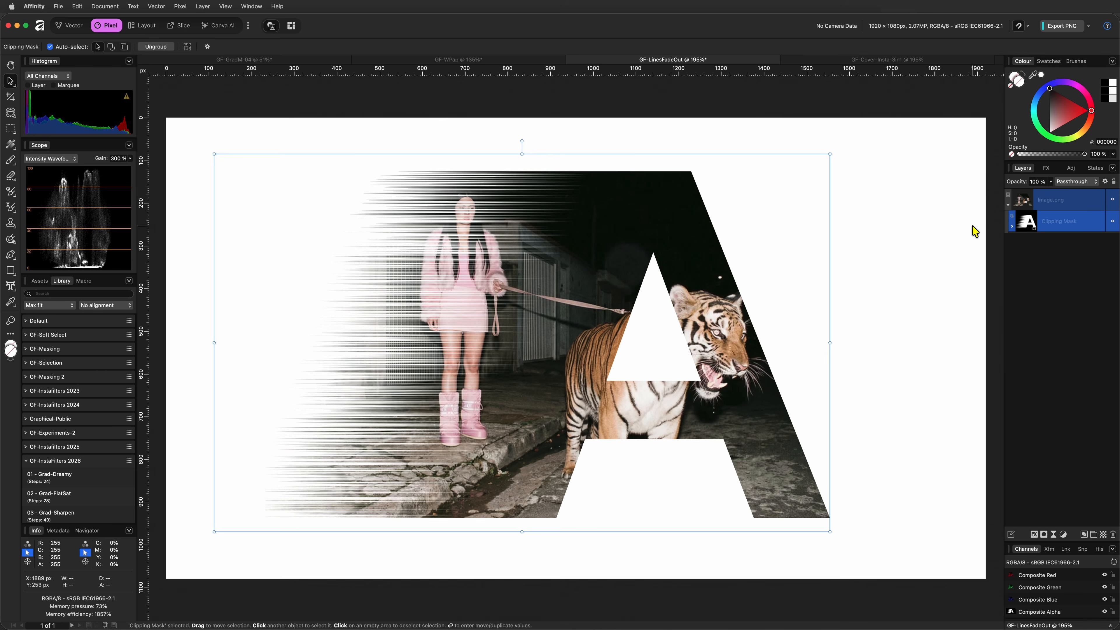
left_click_drag(213, 532, 238, 519)
left_click_drag(384, 464, 389, 477)
Step: Turn off Lock Children for the rectangle inside the clipping mask and reduce its Glitch horizontal strength to 16%
left_click(1012, 226)
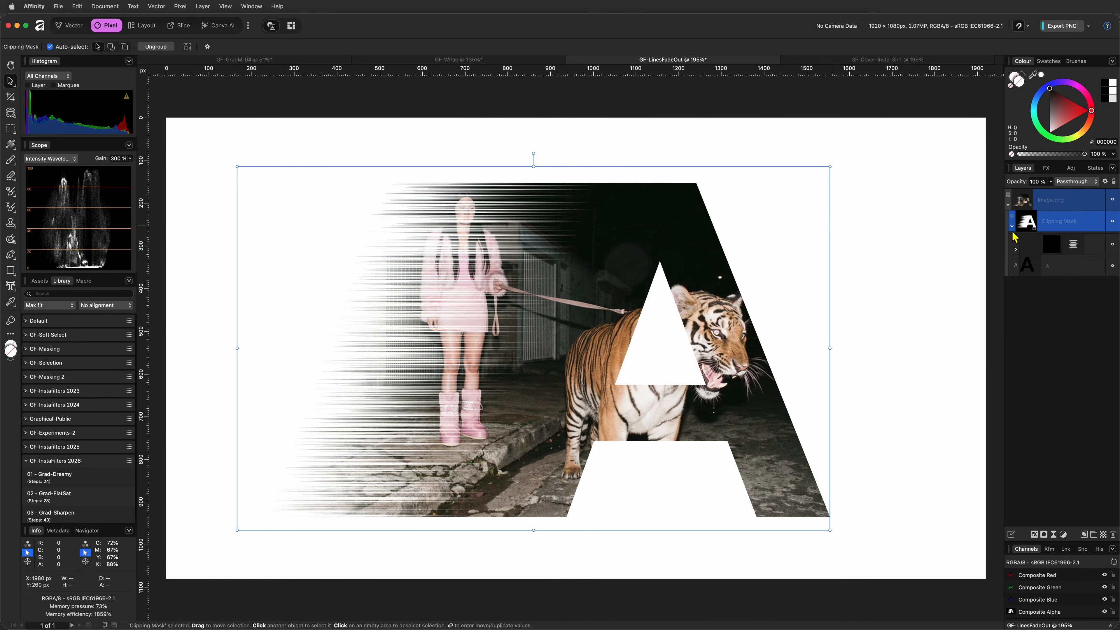
left_click(1030, 248)
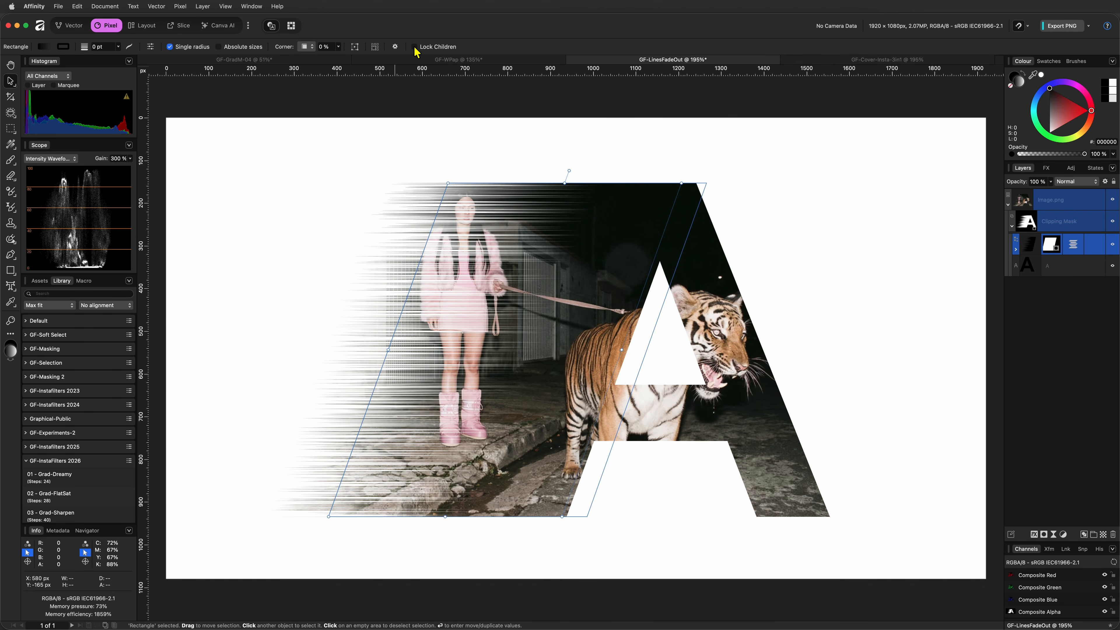
left_click_drag(621, 350, 566, 360)
key("super+z")
double_click(1073, 244)
left_click_drag(886, 547, 870, 549)
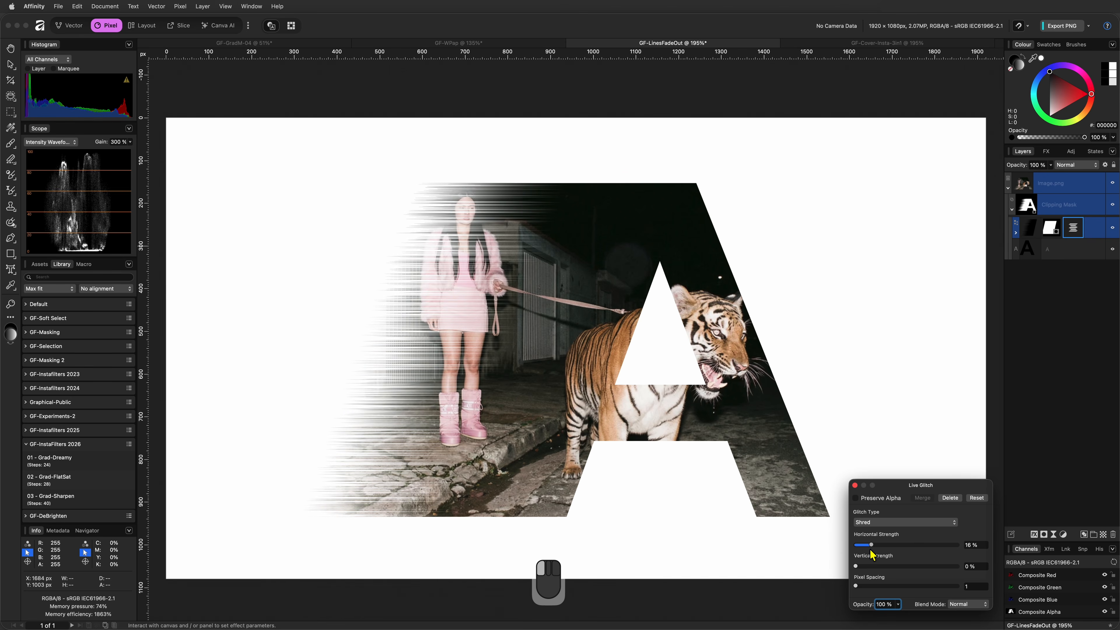
left_click(855, 485)
Step: Shift the streaked rectangle left so the fade clears the woman, and select the Image.png layer
left_click_drag(531, 414, 493, 415)
left_click(825, 328)
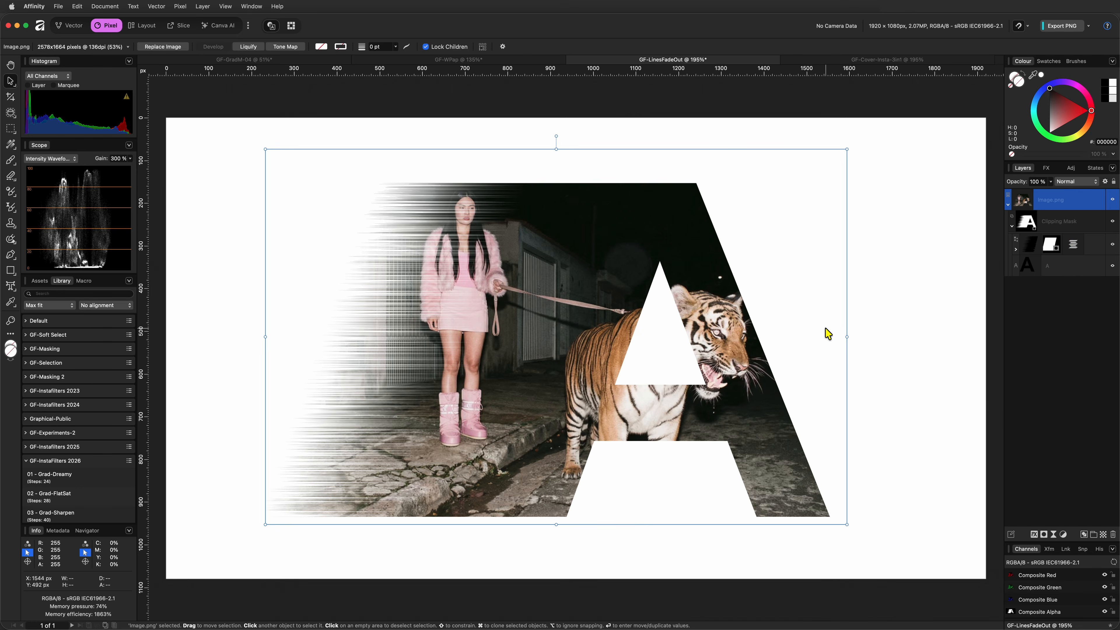
Step: Duplicate the A-shaped clipping mask and move the copy out above the Image.png layer as a separate object
left_click(1024, 229)
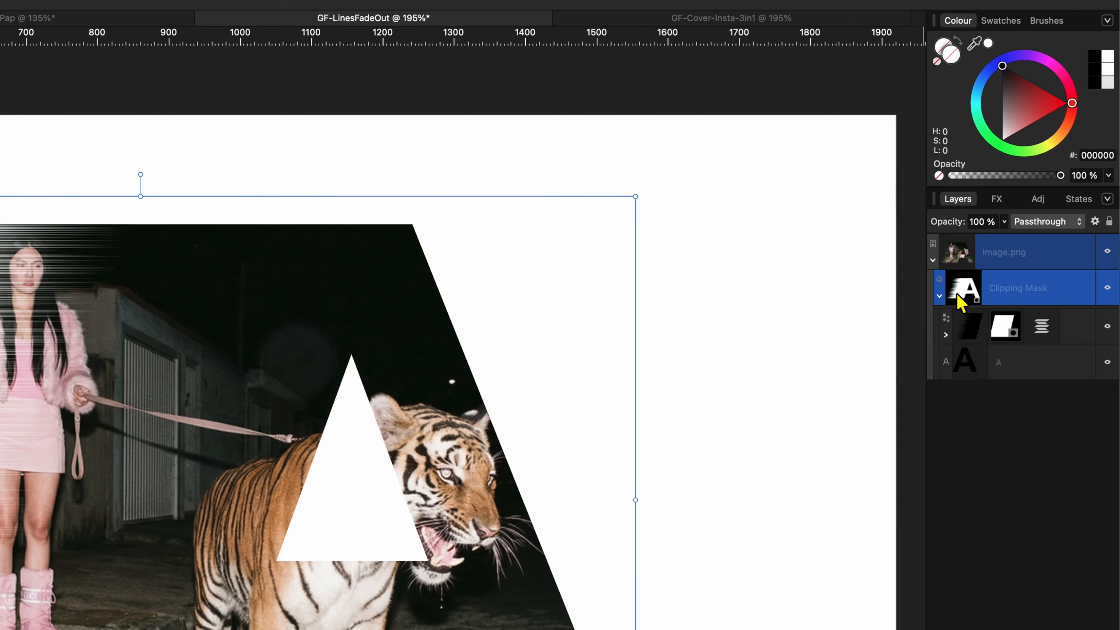
key("super+j")
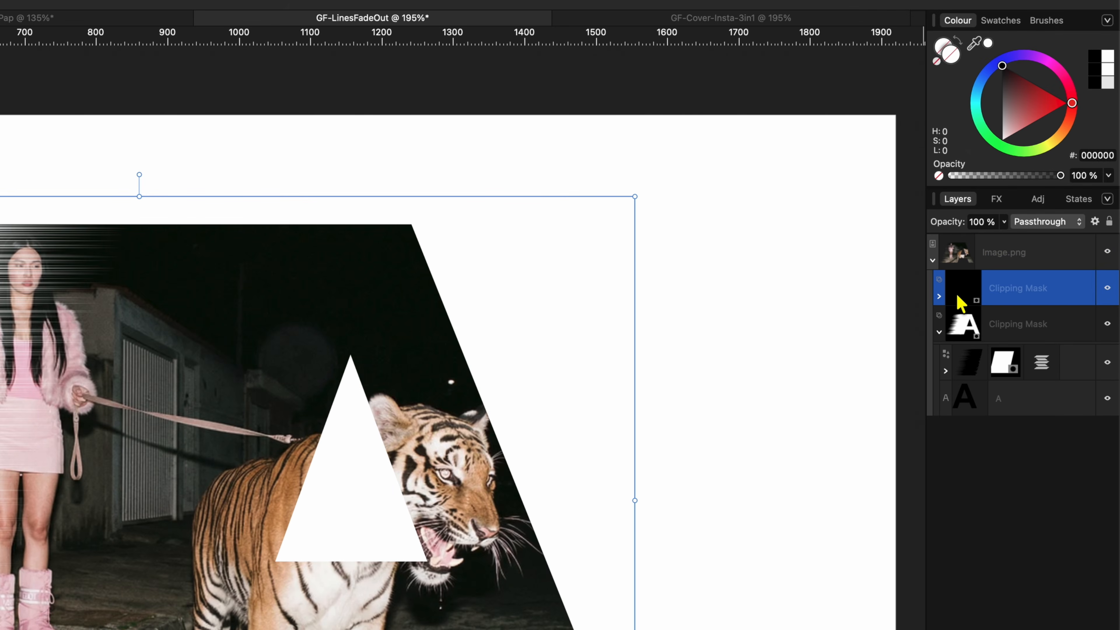
left_click_drag(959, 301, 1018, 251)
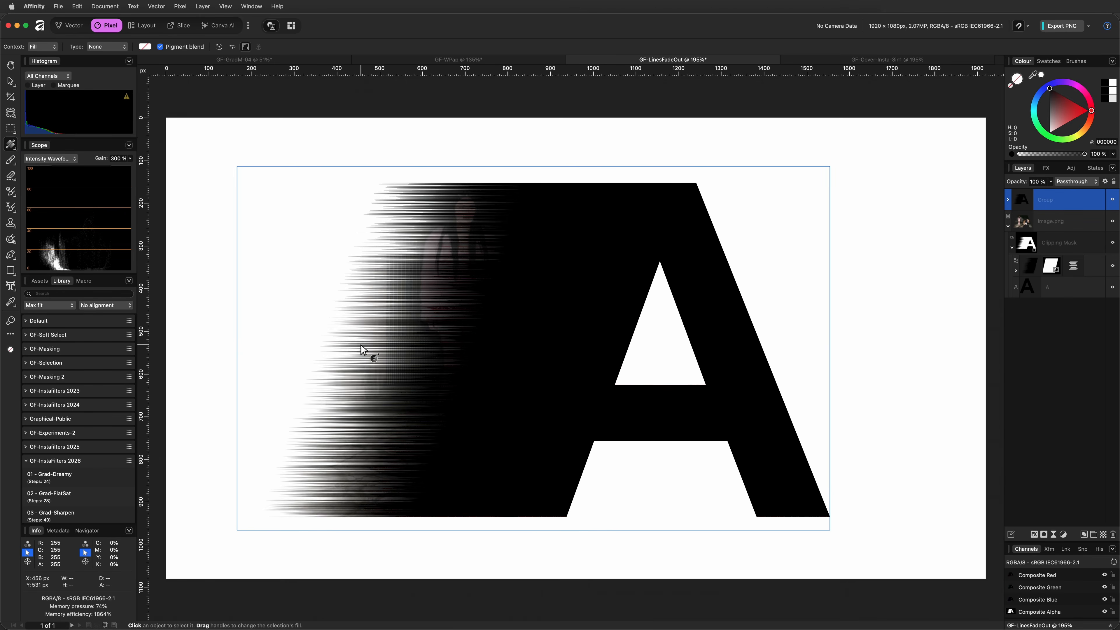
Step: Fill the A-shaped group with a linear gradient running from yellow-green (#E7FF00) at the streaks to red on the tiger's side
left_click_drag(361, 345, 755, 412)
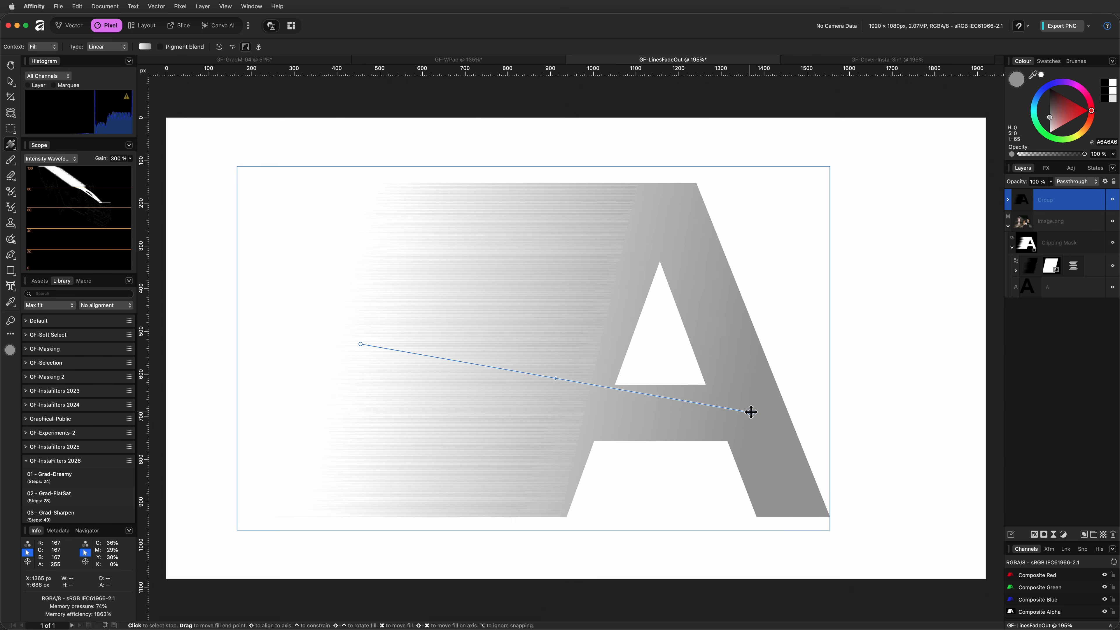
mouse_move(1079, 111)
left_mouse_down()
mouse_move(1092, 111)
mouse_move(1075, 136)
left_mouse_up()
left_click(361, 344)
key("v")
Step: Try the Screen blend mode on the gradient group, and set its blend mode to Hard Light
left_click(1075, 182)
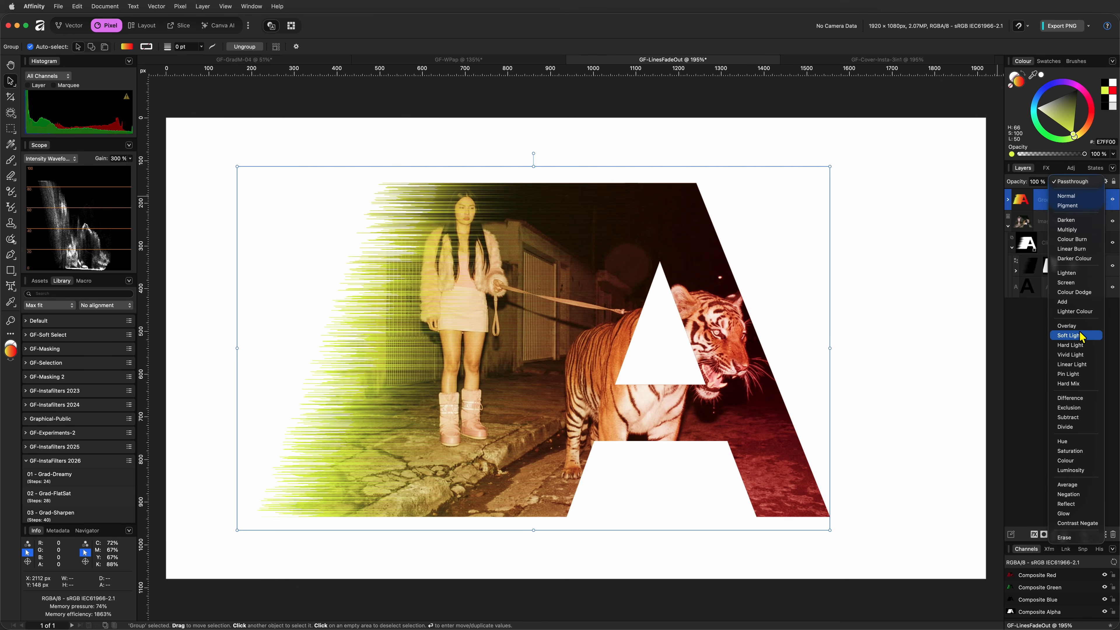
left_click(1065, 283)
left_click(1074, 182)
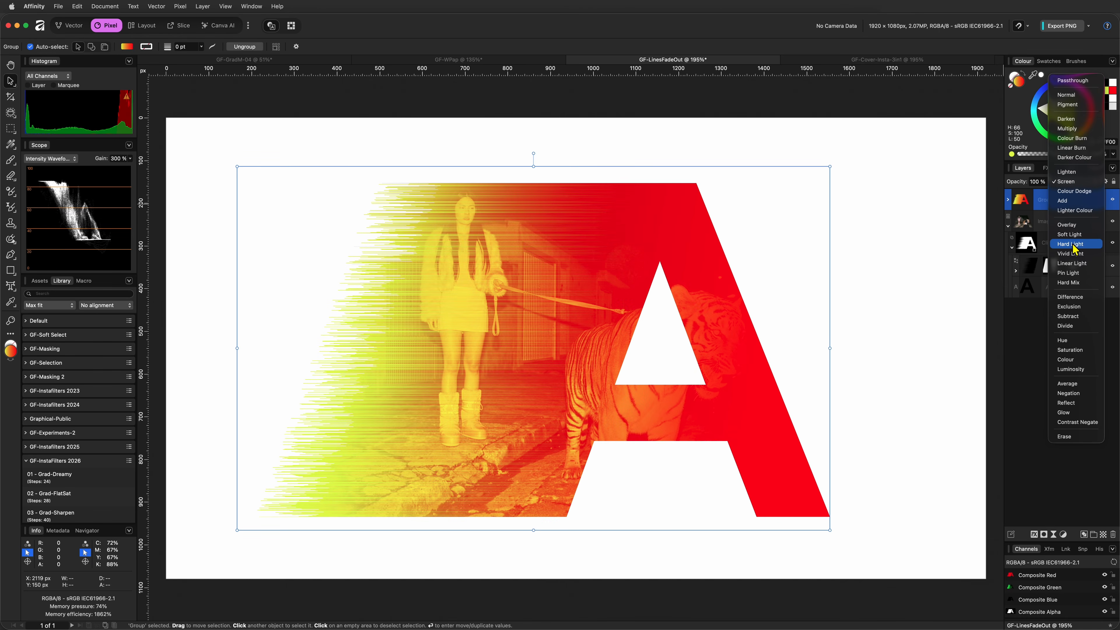
left_click(1071, 244)
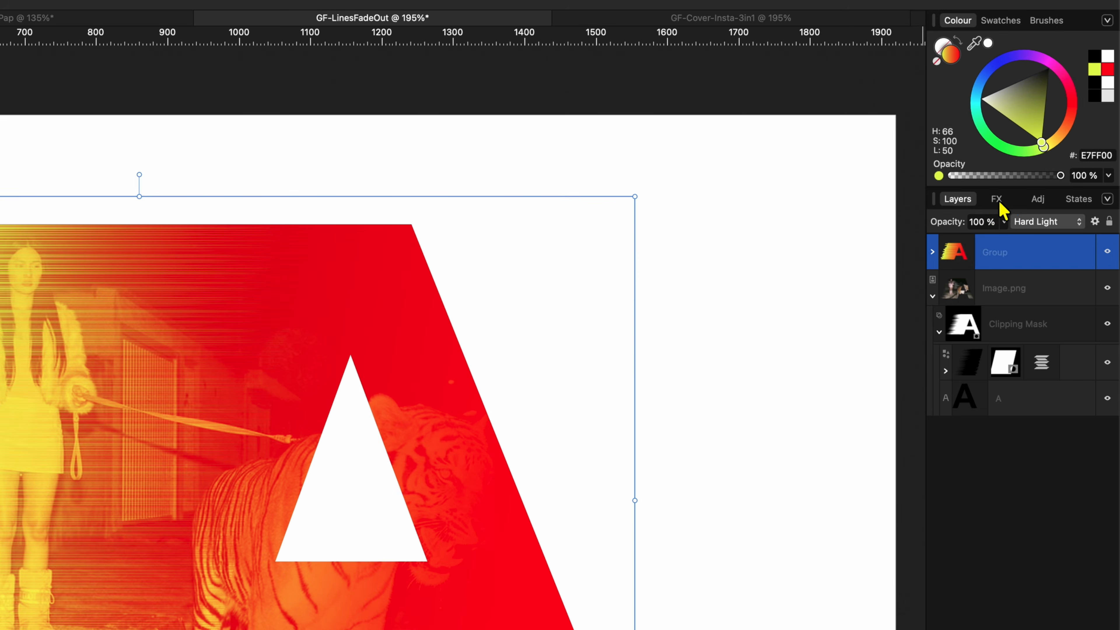
Step: Try lowering the gradient group's fill opacity, and restore it to 100%
left_click(1047, 168)
left_click_drag(956, 222, 894, 239)
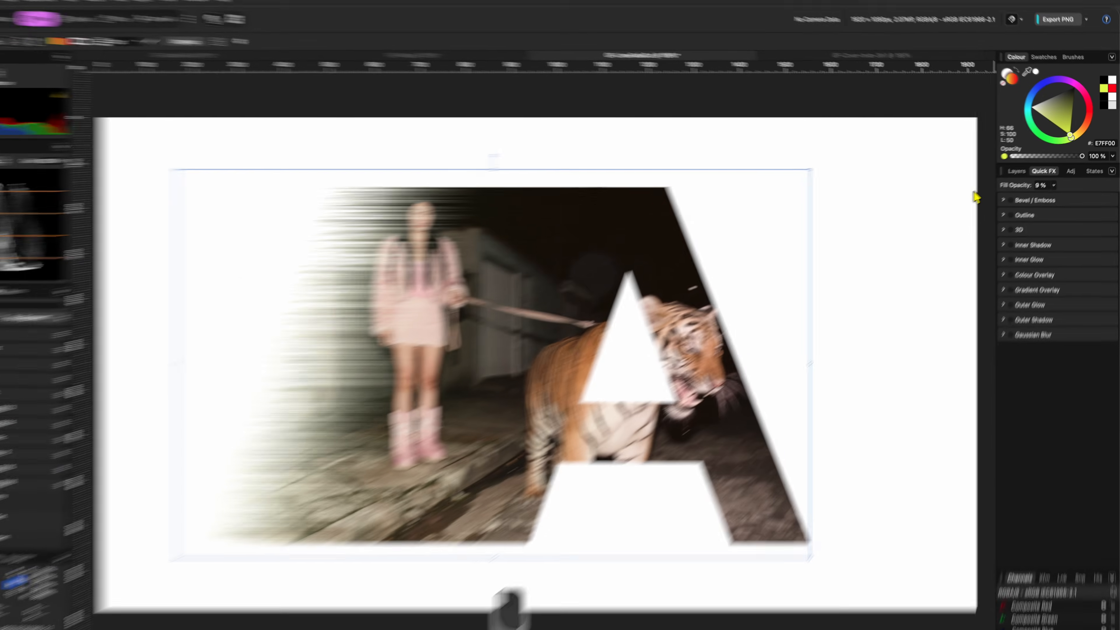
left_click_drag(975, 197, 1040, 194)
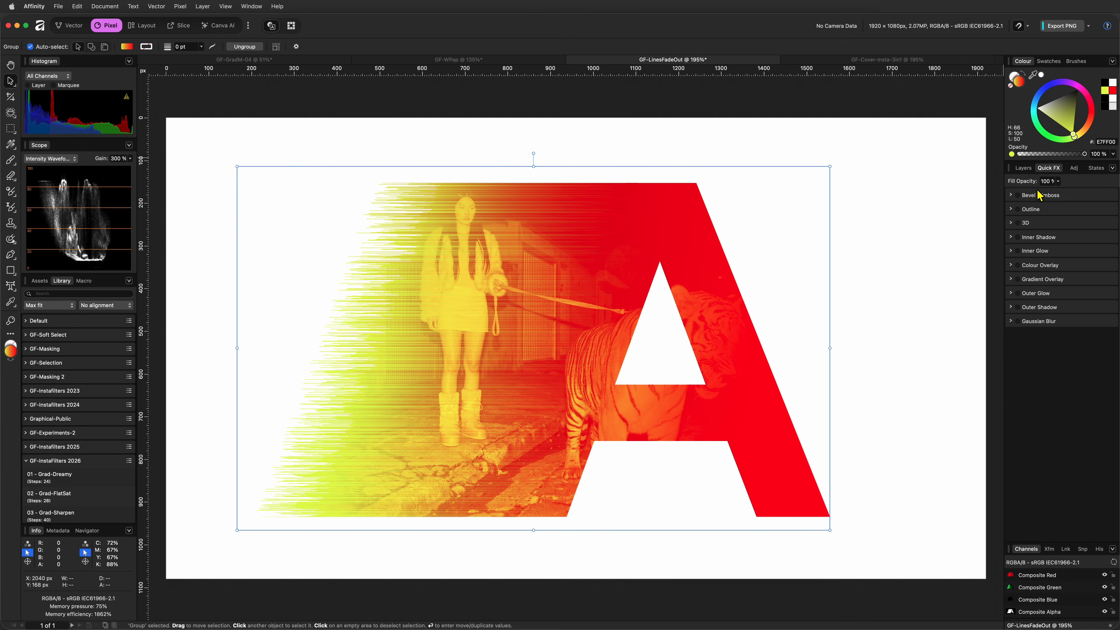
left_click(1023, 169)
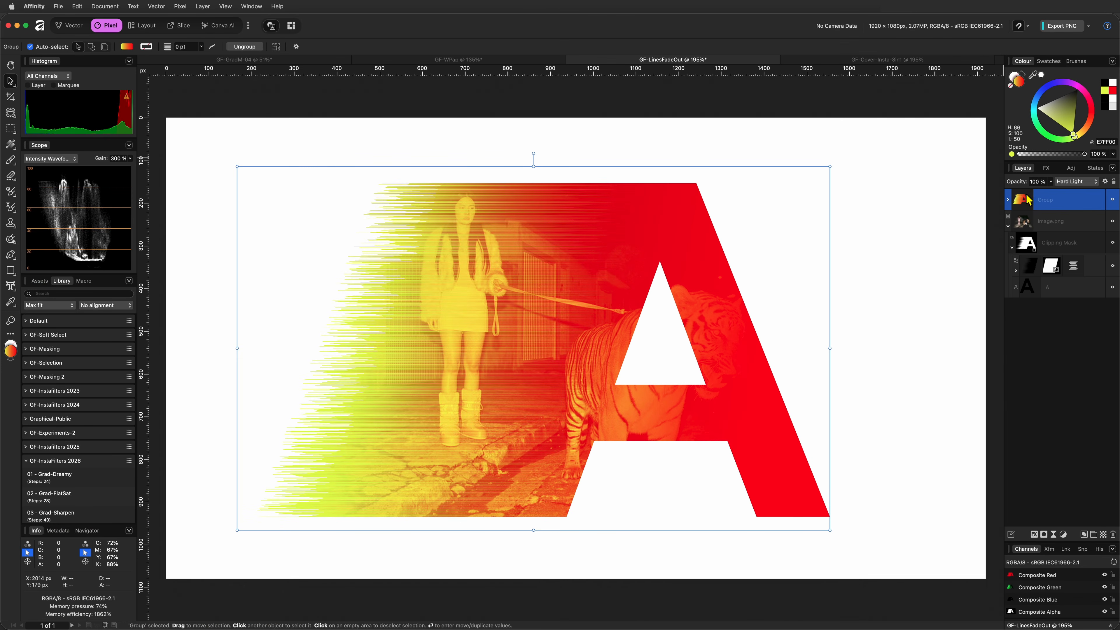
Step: Change the gradient's start colour at the streaked side to light pink (#FFAFFE)
left_click(11, 145)
left_click(357, 342)
left_click(1077, 86)
mouse_move(1074, 91)
left_mouse_down()
mouse_move(1052, 101)
mouse_move(1075, 119)
left_mouse_up()
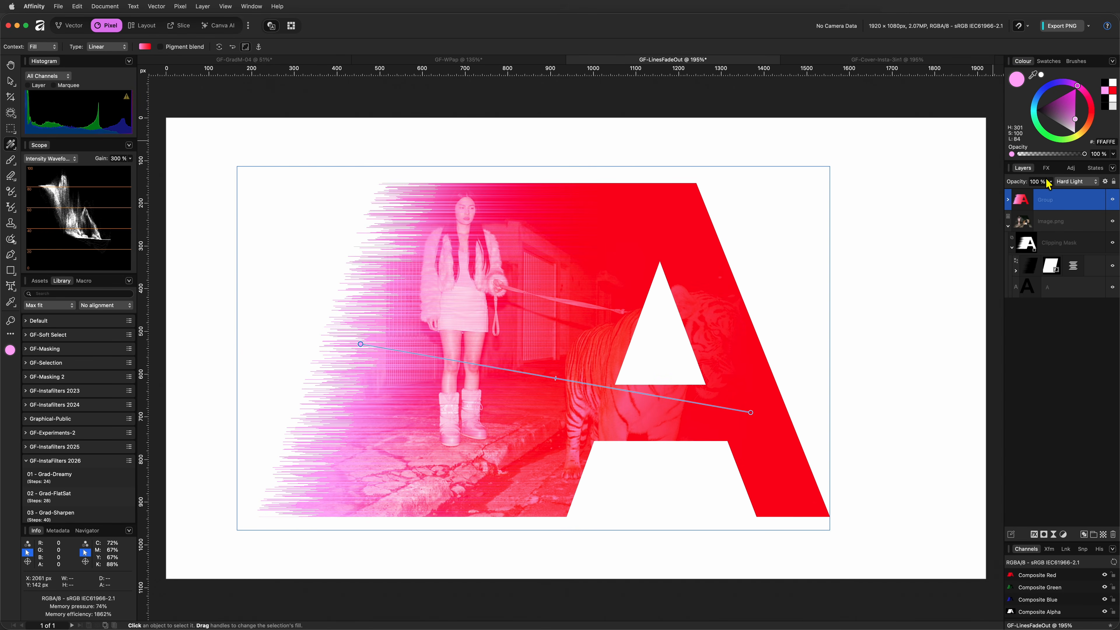
Step: Reduce the group's fill opacity to 39% and change the gradient's end colour near the tiger to orange-red
left_click(1046, 168)
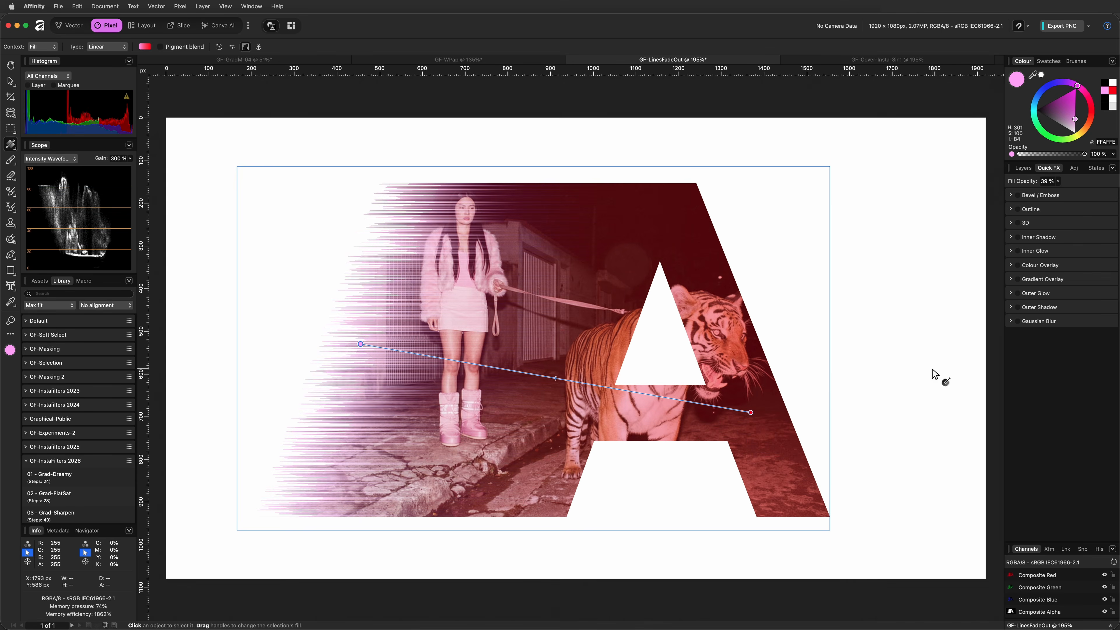
left_click(751, 413)
left_click(1089, 120)
left_click(1023, 168)
key("v")
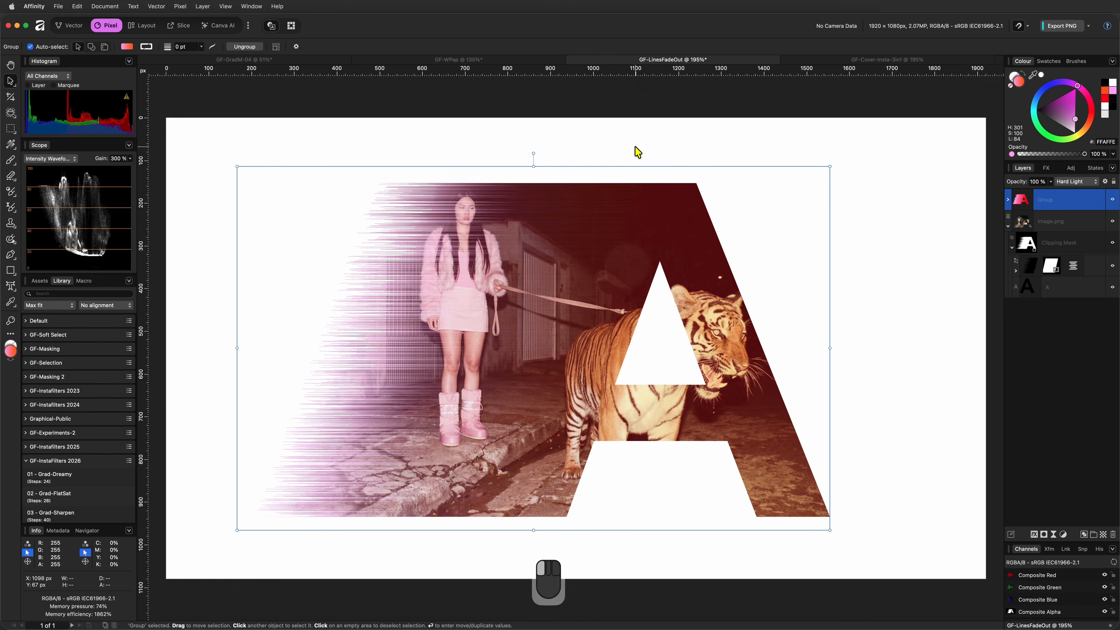
left_click(638, 150)
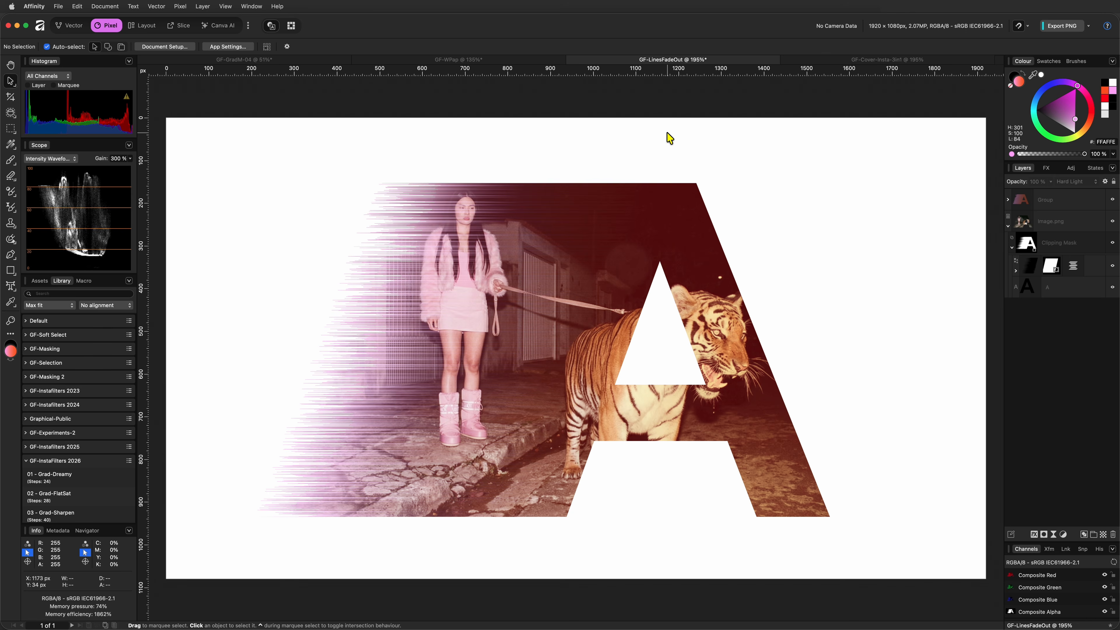
Step: Hide the gradient group and place a new fill layer, coloured light turquoise (#AFFFF8), beneath the Image.png layer
left_click(1113, 199)
left_click(1007, 226)
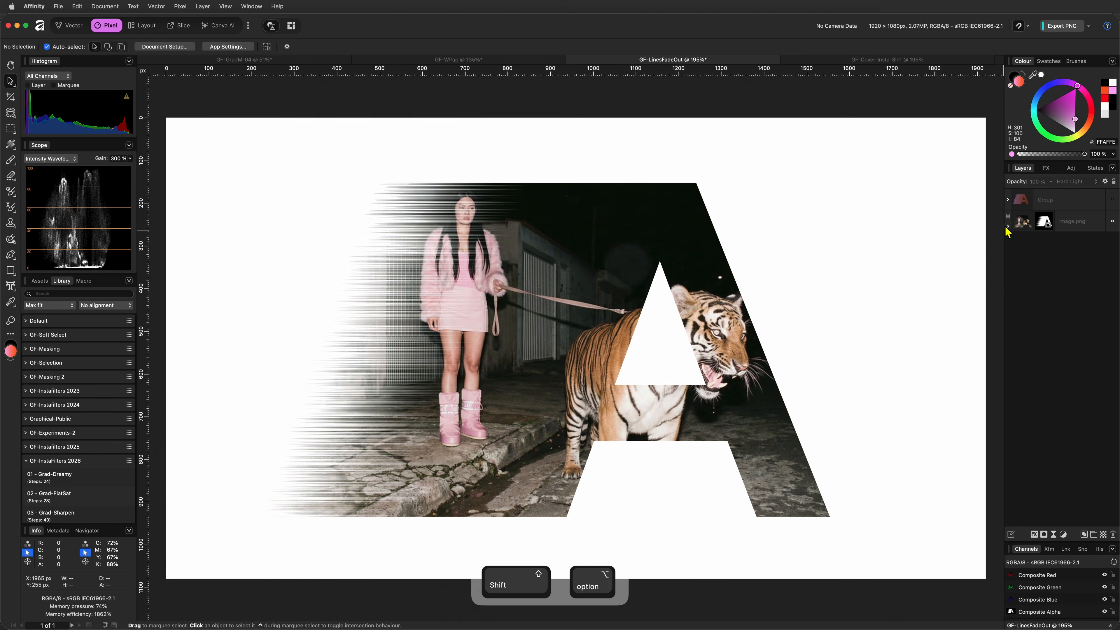
key("alt+shift+f")
left_click_drag(1025, 201, 1036, 260)
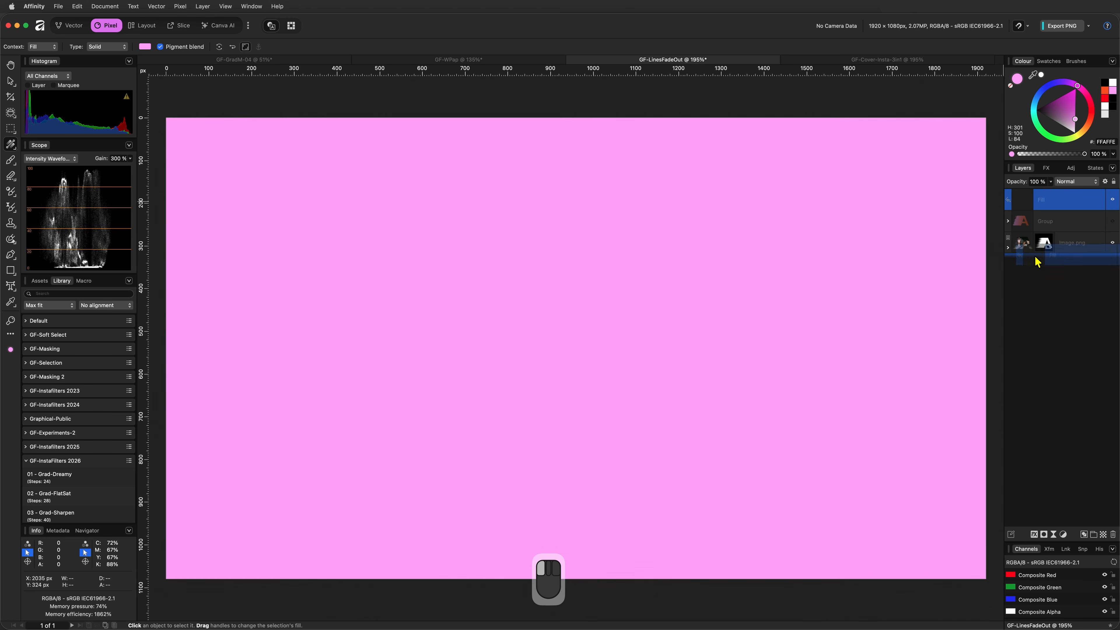
left_click(1034, 115)
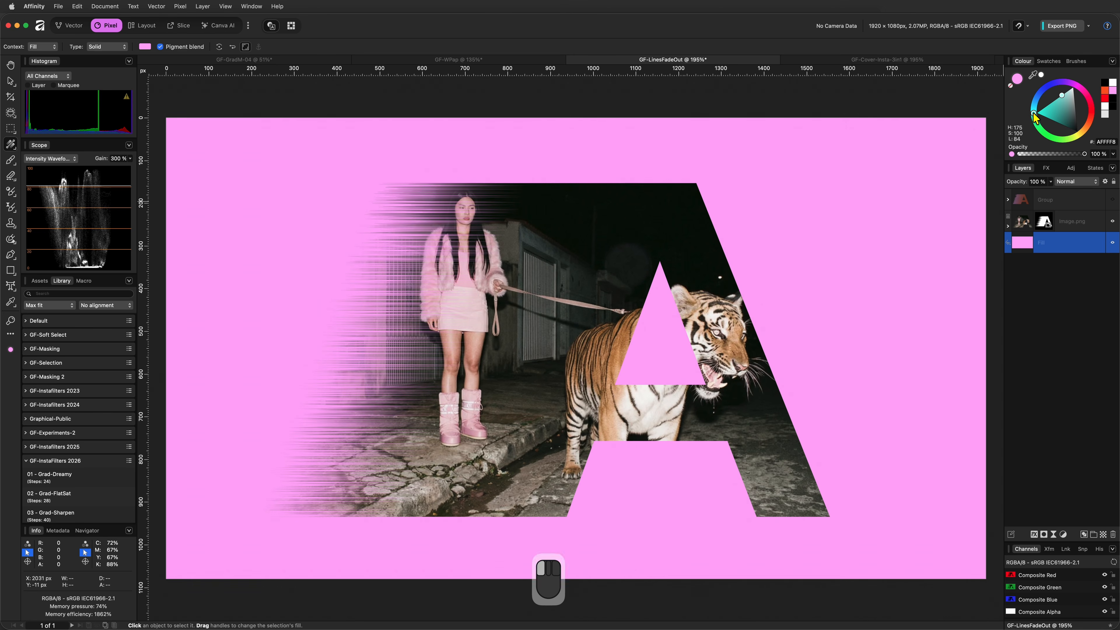